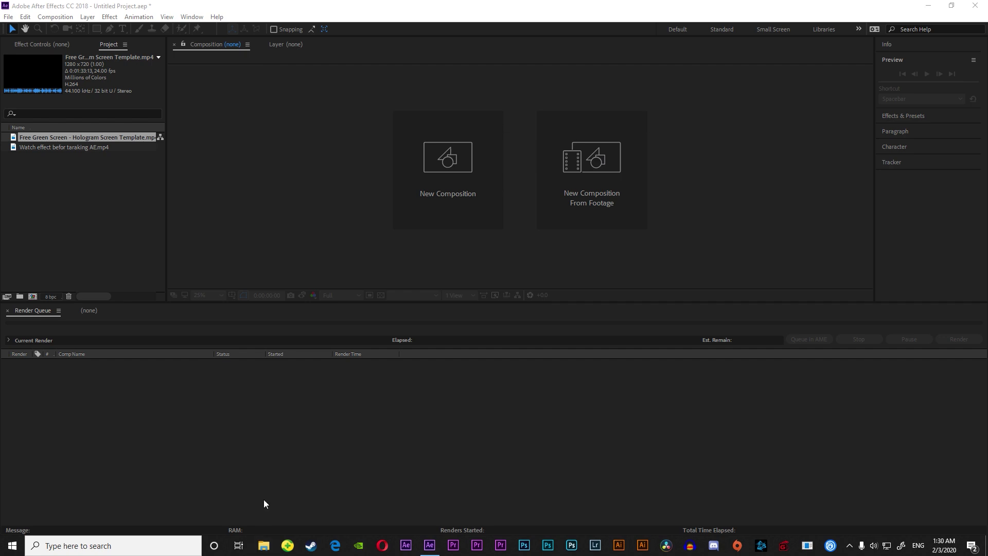
Build a new composition 'Watch effect befor taraking AE' from the wrist-watch clip.
{"action": "left_click", "coordinate": [88, 148]}
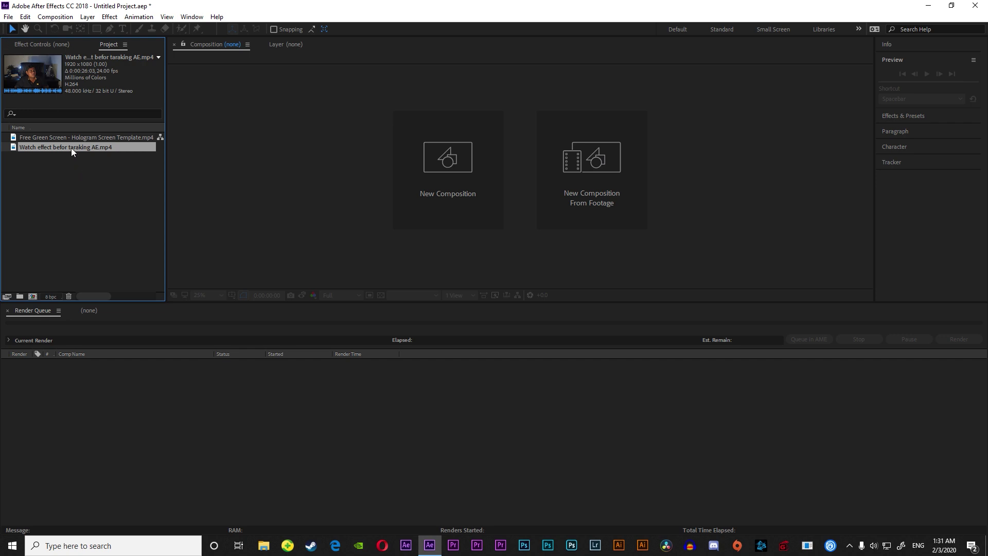
{"action": "mouse_move", "coordinate": [71, 147]}
{"action": "left_mouse_down"}
{"action": "mouse_move", "coordinate": [68, 194]}
{"action": "mouse_move", "coordinate": [65, 155]}
{"action": "left_mouse_up"}
{"action": "left_click_drag", "start_coordinate": [41, 147], "coordinate": [41, 150]}
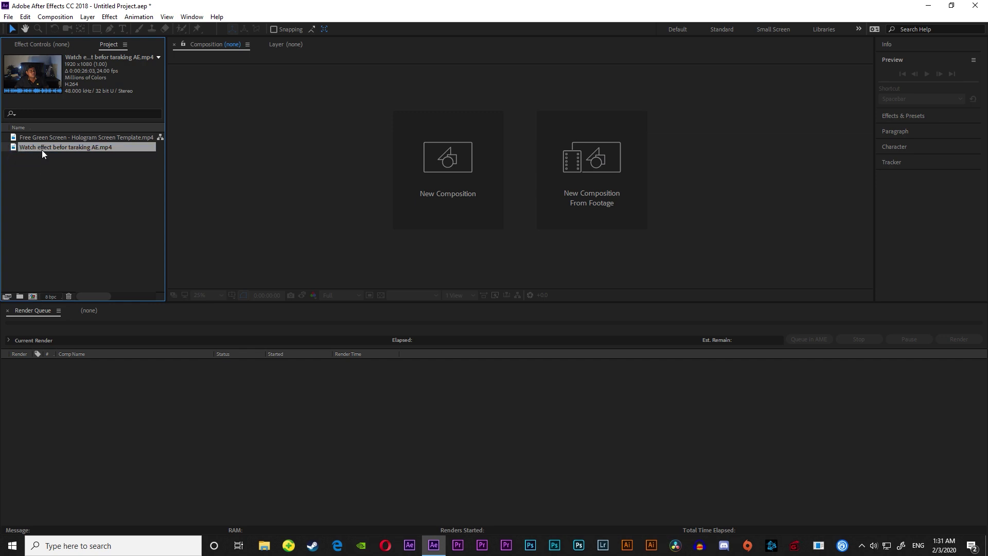
{"action": "left_click_drag", "start_coordinate": [42, 150], "coordinate": [32, 296]}
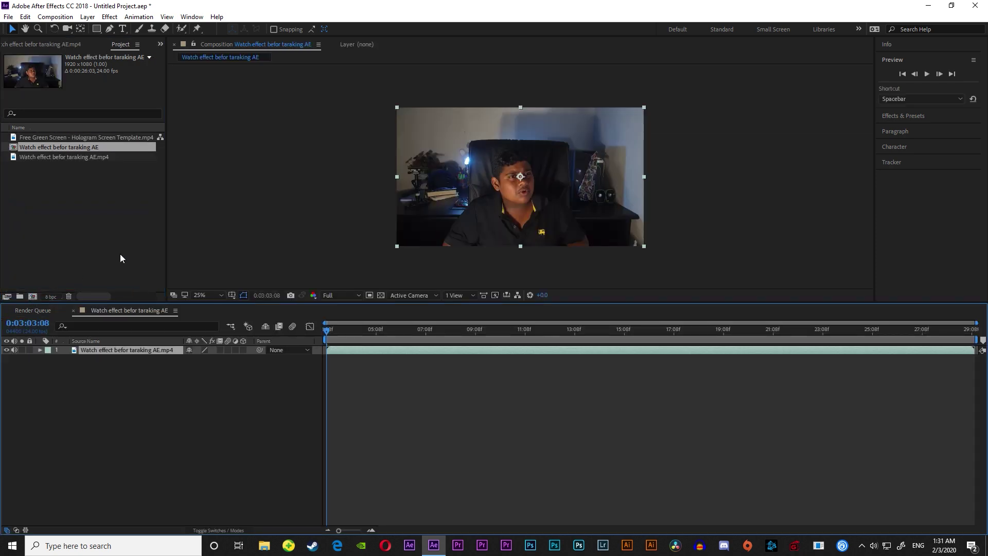
Switch off the watch clip layer's audio.
{"action": "key", "text": "alt+z"}
{"action": "key", "text": "alt+z"}
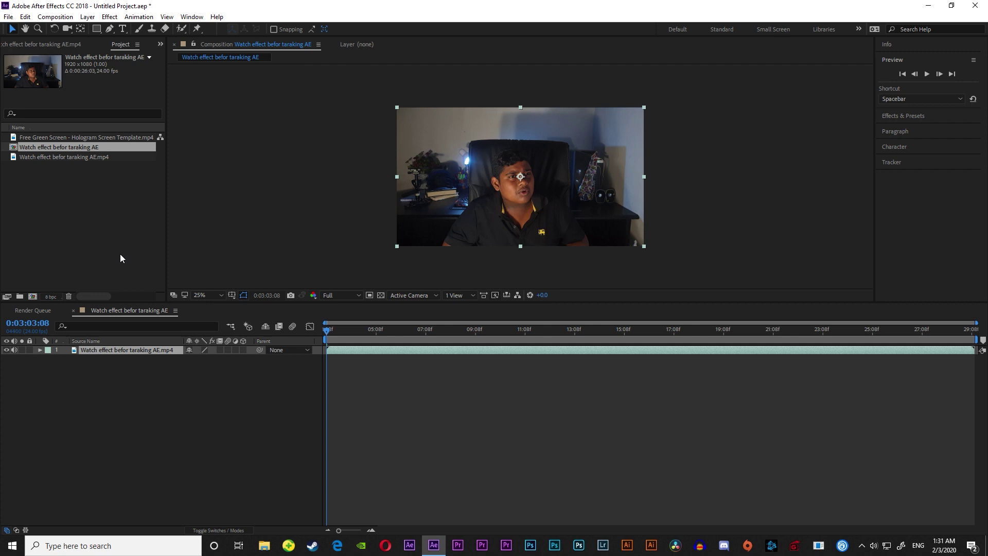
{"action": "left_click", "coordinate": [40, 350]}
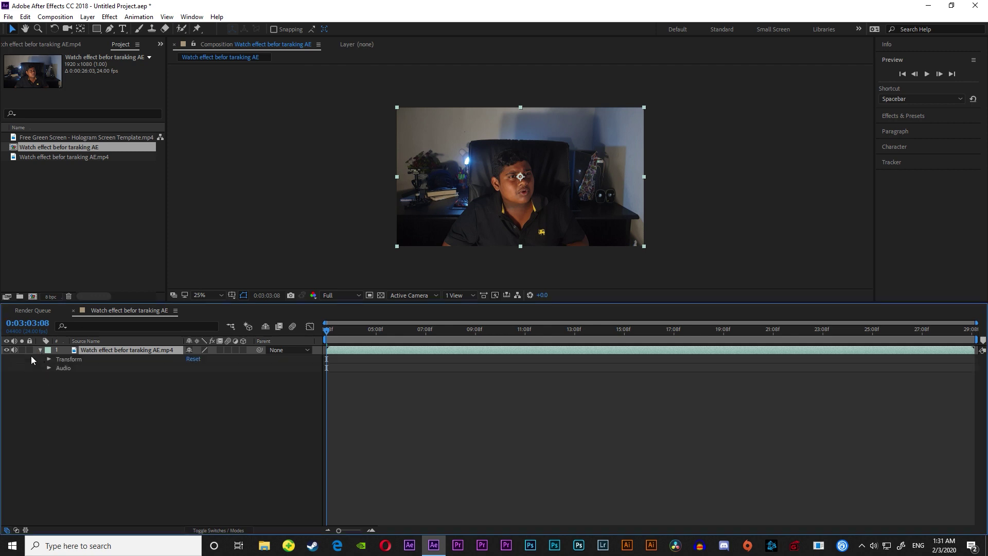
{"action": "left_click", "coordinate": [14, 350]}
{"action": "left_click", "coordinate": [39, 350]}
Preview the footage, then scrub back to the raised-watch frame at 0:03:10:18.
{"action": "left_click", "coordinate": [925, 76]}
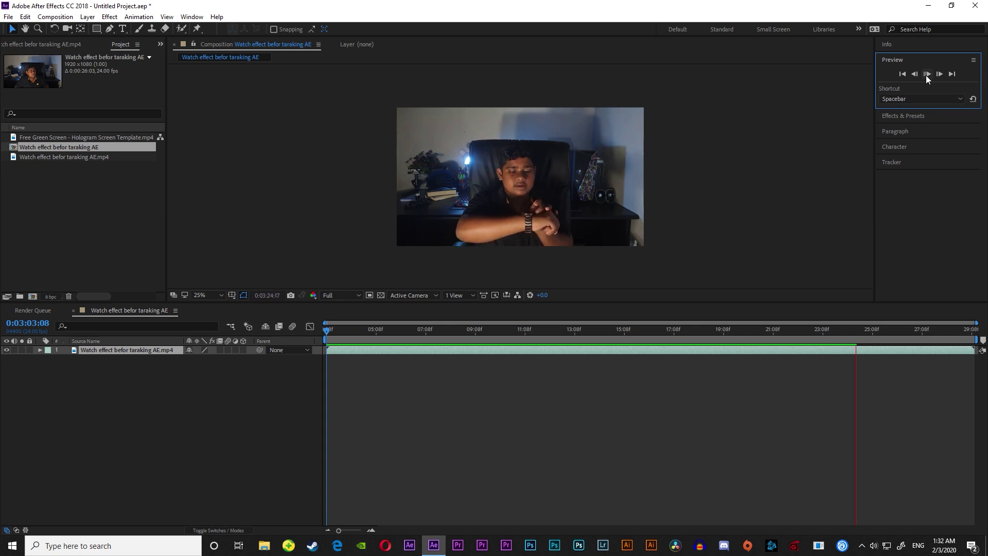
{"action": "left_click", "coordinate": [927, 74]}
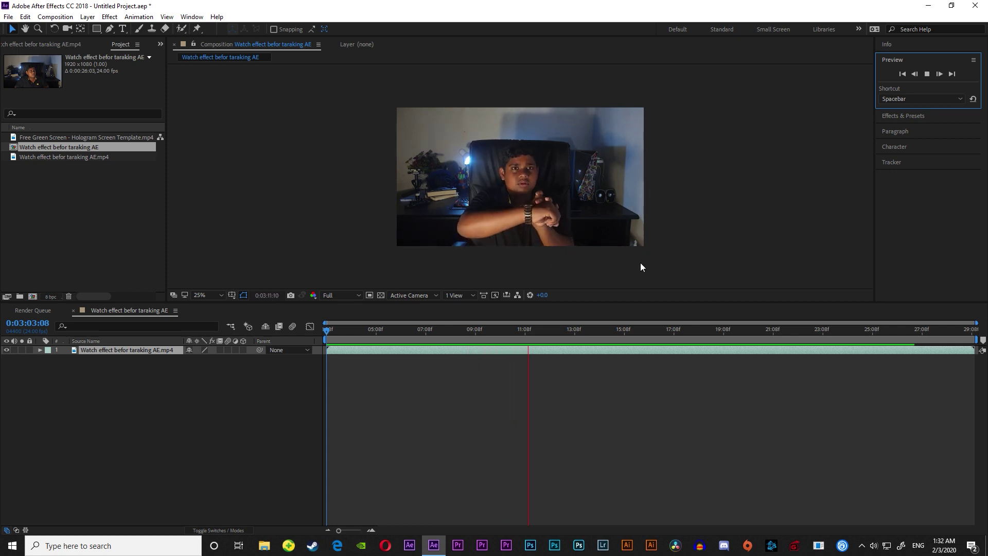
{"action": "left_click", "coordinate": [927, 74]}
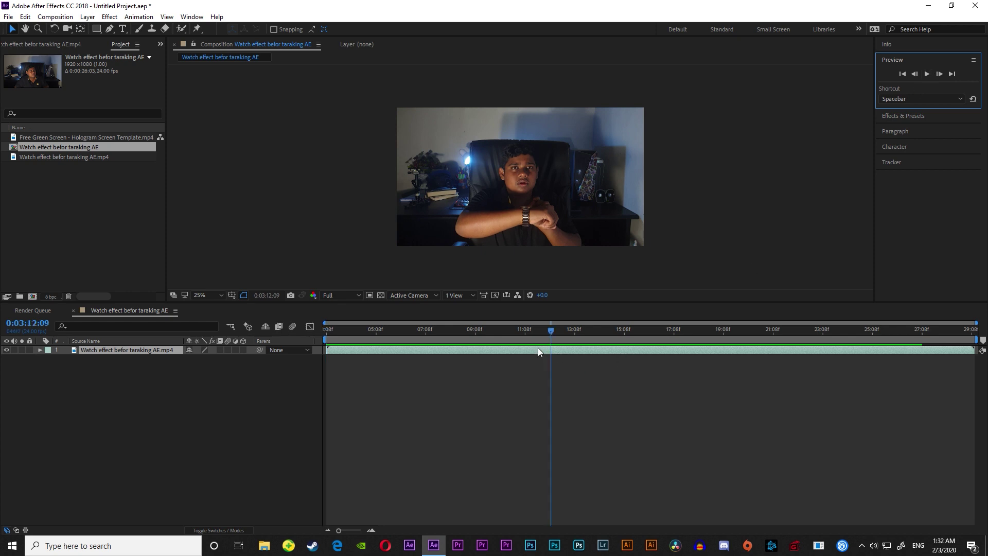
{"action": "left_click", "coordinate": [549, 329]}
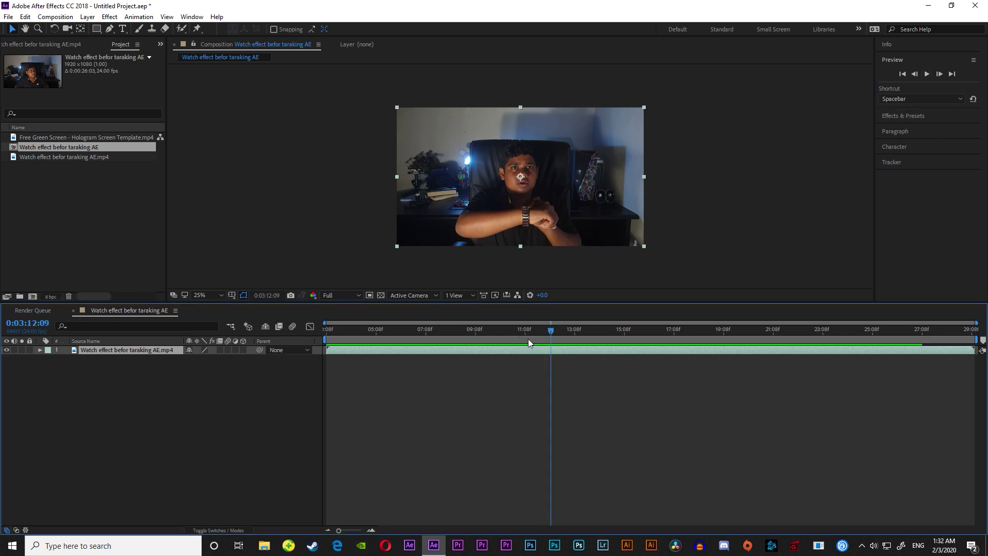
{"action": "left_click_drag", "start_coordinate": [549, 336], "coordinate": [509, 339]}
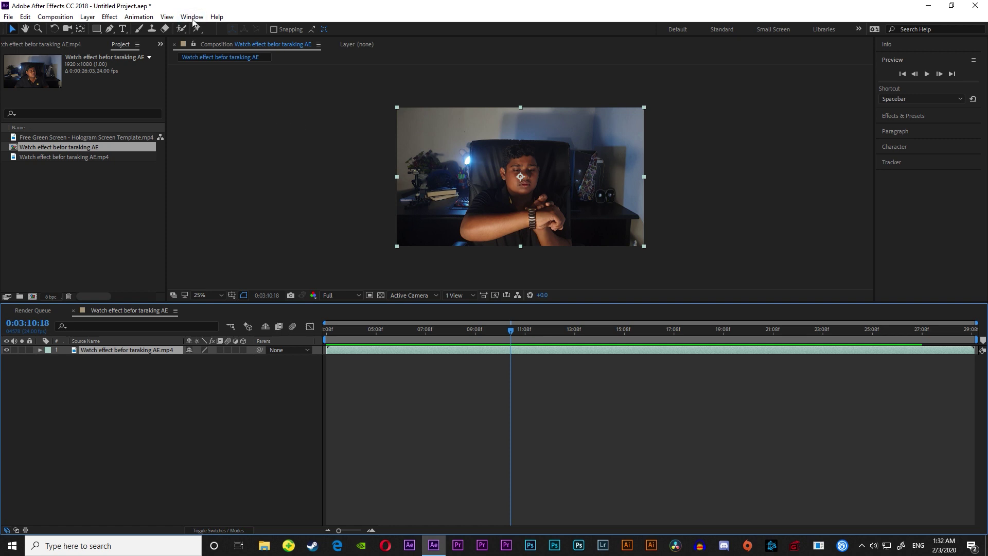
Show the Tracker panel and start Track Motion on the watch clip, creating Tracker 1.
{"action": "left_click", "coordinate": [192, 19]}
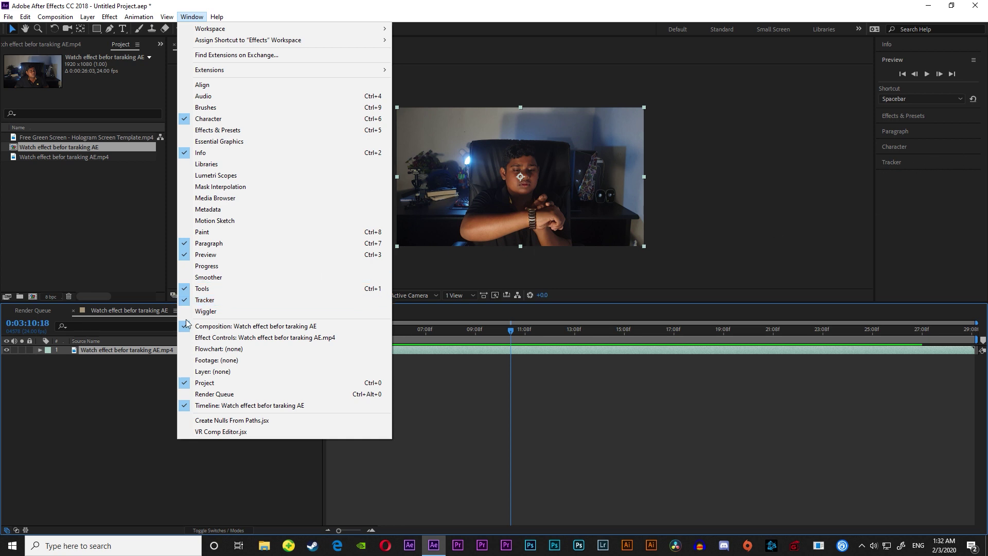
{"action": "left_click", "coordinate": [192, 17]}
{"action": "left_click", "coordinate": [191, 19]}
{"action": "left_click", "coordinate": [220, 300]}
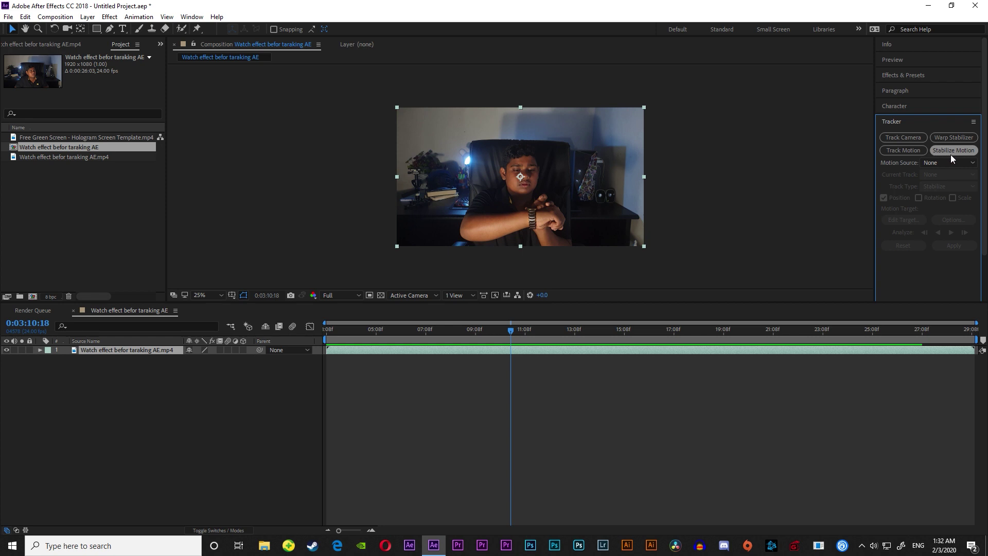
{"action": "left_click", "coordinate": [907, 151]}
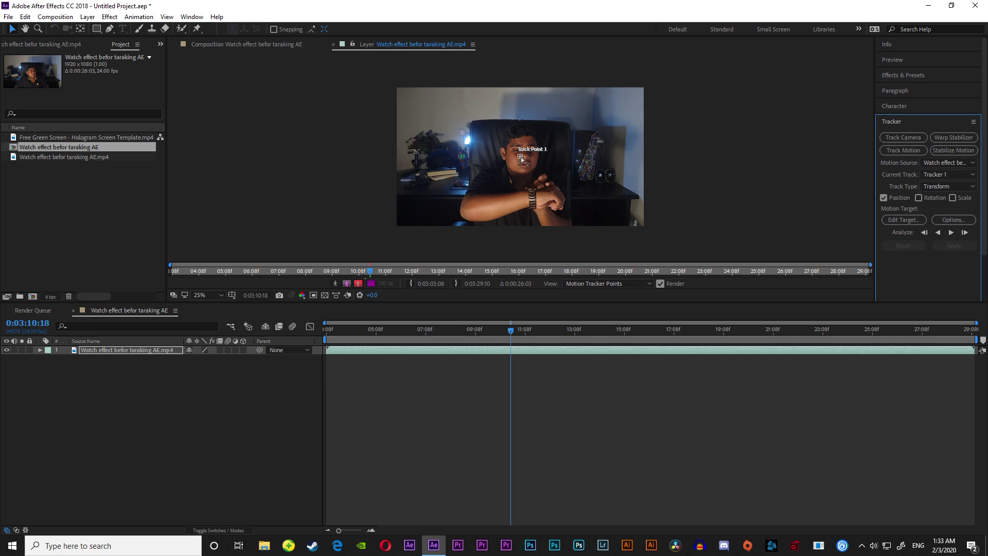
Set the layer view magnification to 50% and enlarge the viewer area.
{"action": "left_click", "coordinate": [214, 295]}
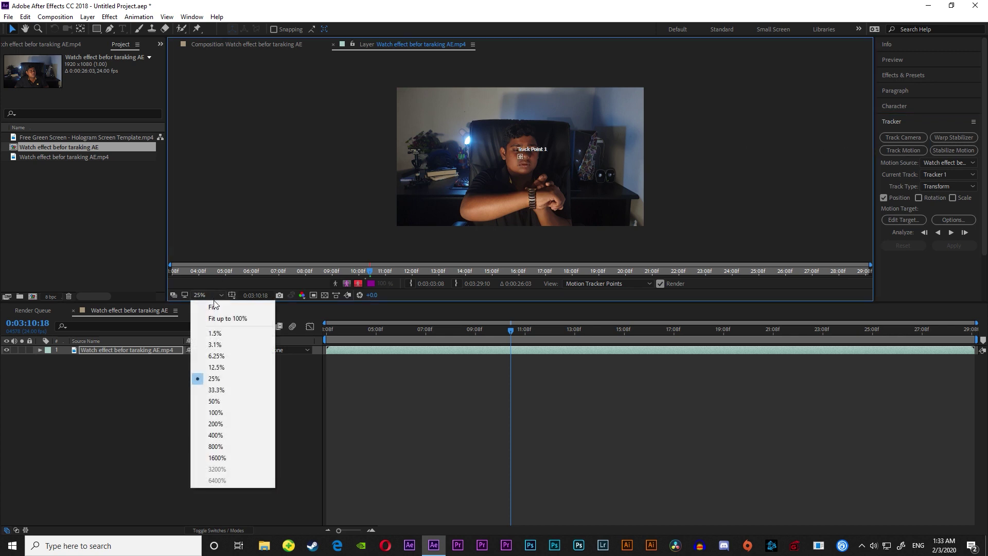
{"action": "left_click", "coordinate": [216, 412]}
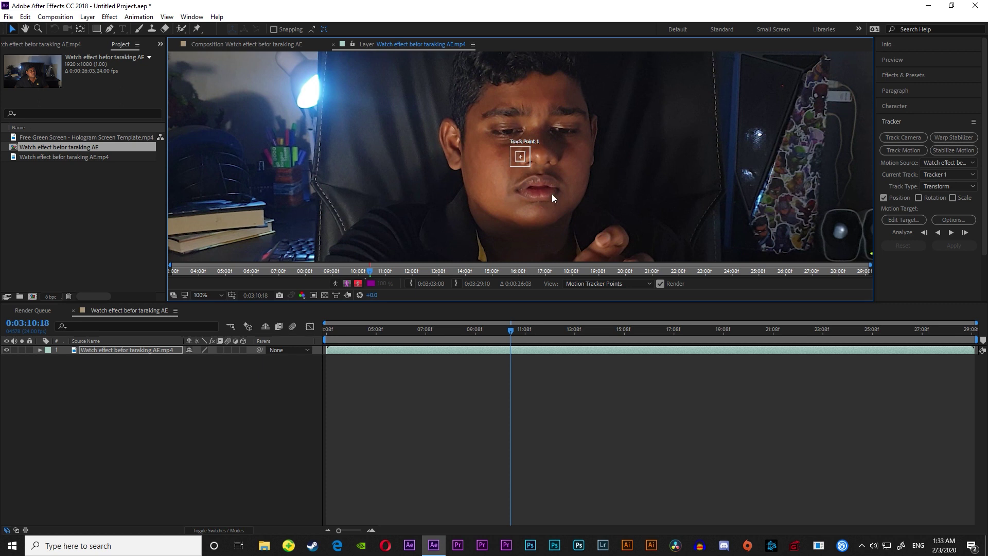
{"action": "left_click", "coordinate": [212, 296]}
{"action": "left_click", "coordinate": [247, 400]}
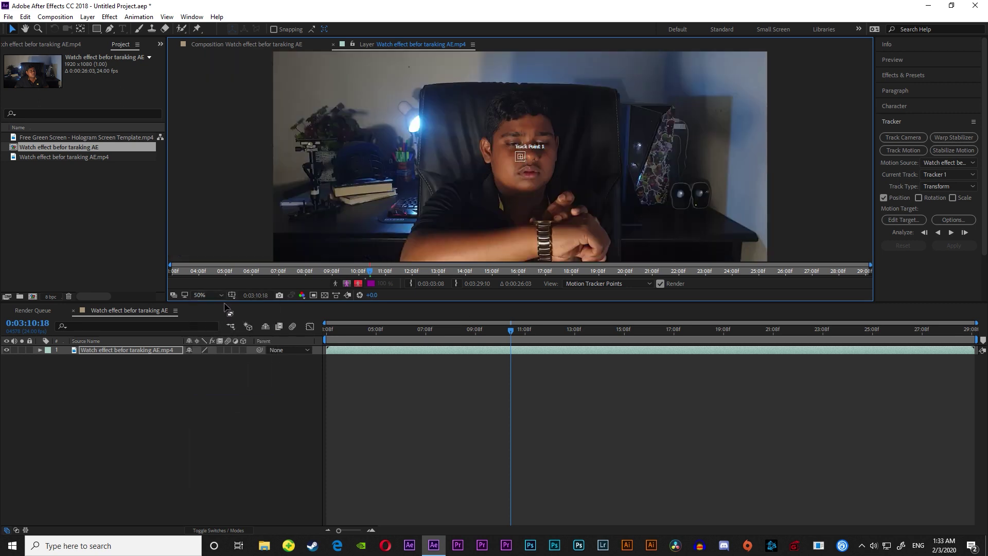
{"action": "left_click_drag", "start_coordinate": [225, 307], "coordinate": [231, 374]}
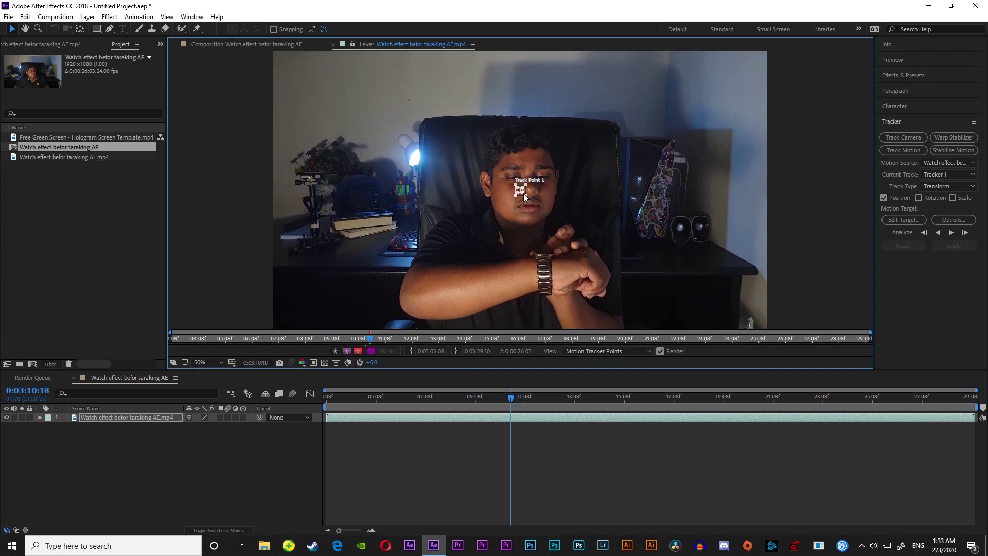
Enlarge Track Point 1's feature and search boxes and place it on the wristwatch face.
{"action": "left_click_drag", "start_coordinate": [524, 192], "coordinate": [536, 204]}
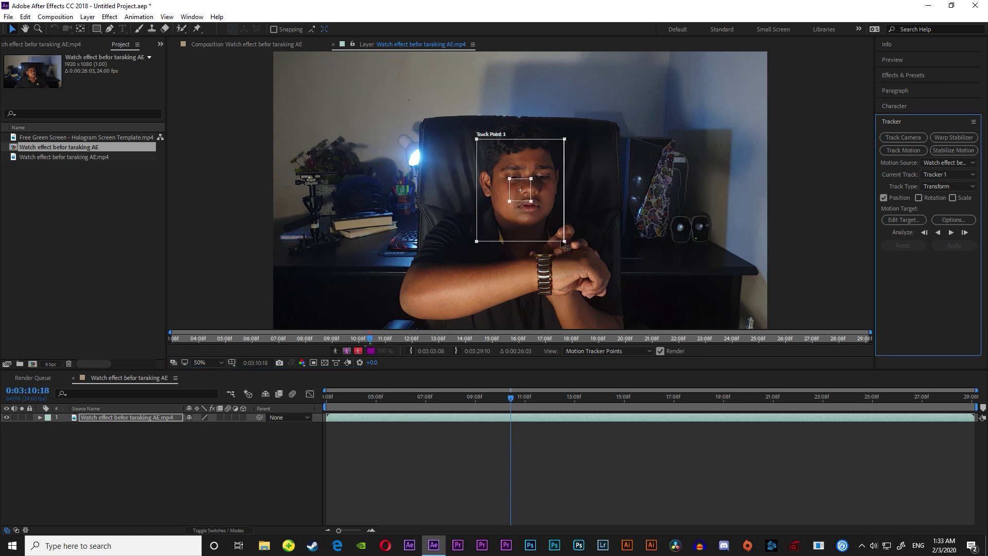
{"action": "left_click_drag", "start_coordinate": [559, 240], "coordinate": [519, 187]}
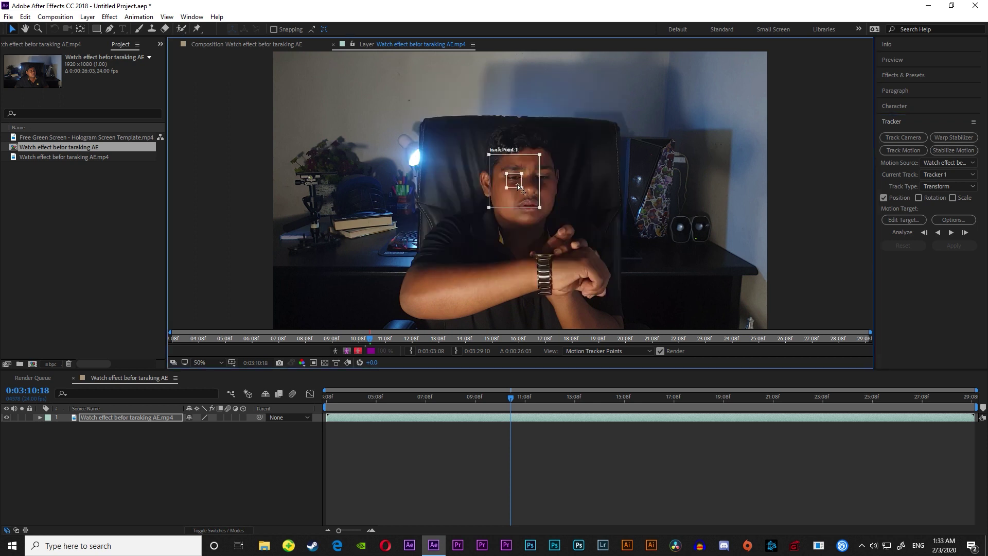
{"action": "left_click", "coordinate": [515, 183]}
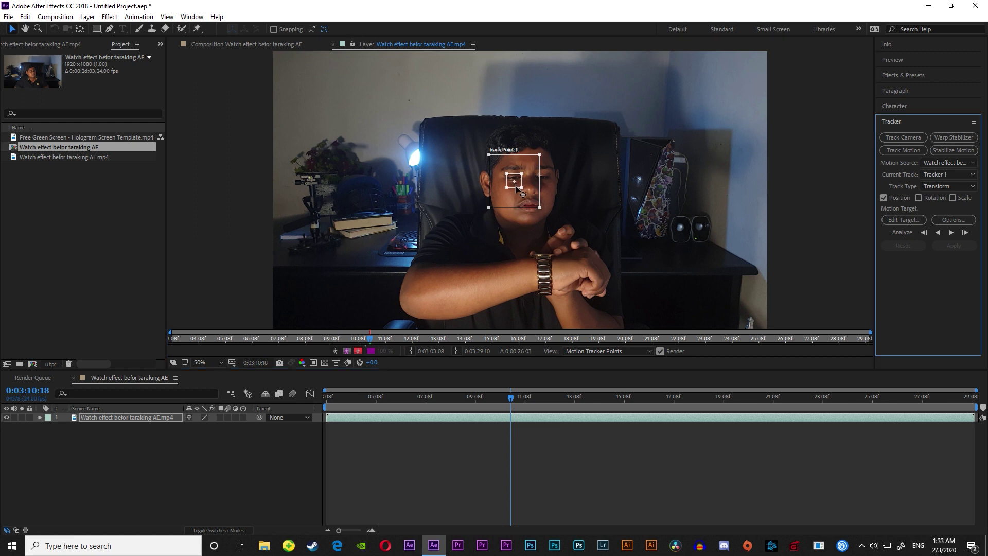
{"action": "mouse_move", "coordinate": [516, 186]}
{"action": "left_mouse_down"}
{"action": "mouse_move", "coordinate": [566, 238]}
{"action": "mouse_move", "coordinate": [537, 271]}
{"action": "left_mouse_up"}
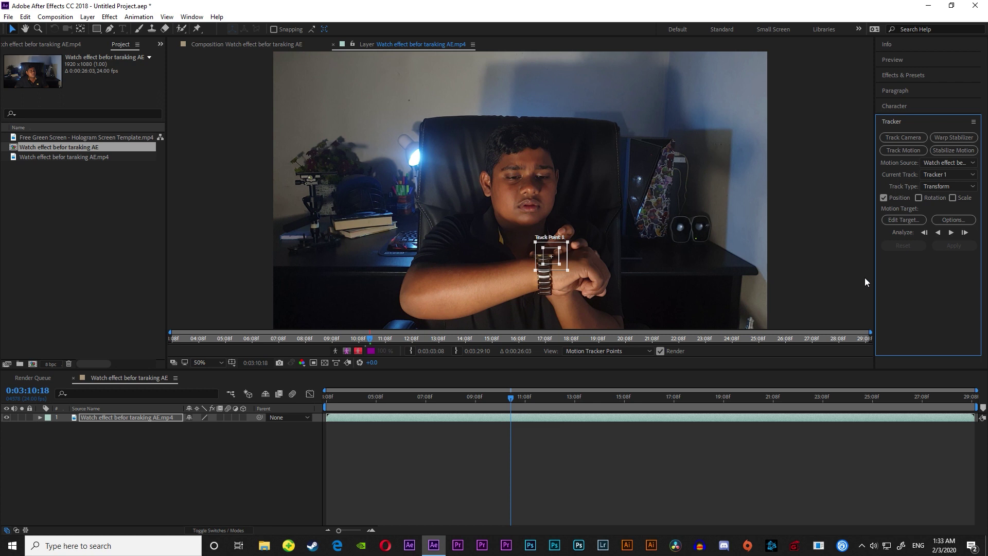
Enable rotation tracking and place the resized Track Point 2 on the wristwatch.
{"action": "left_click", "coordinate": [919, 197]}
{"action": "left_click_drag", "start_coordinate": [529, 194], "coordinate": [538, 257]}
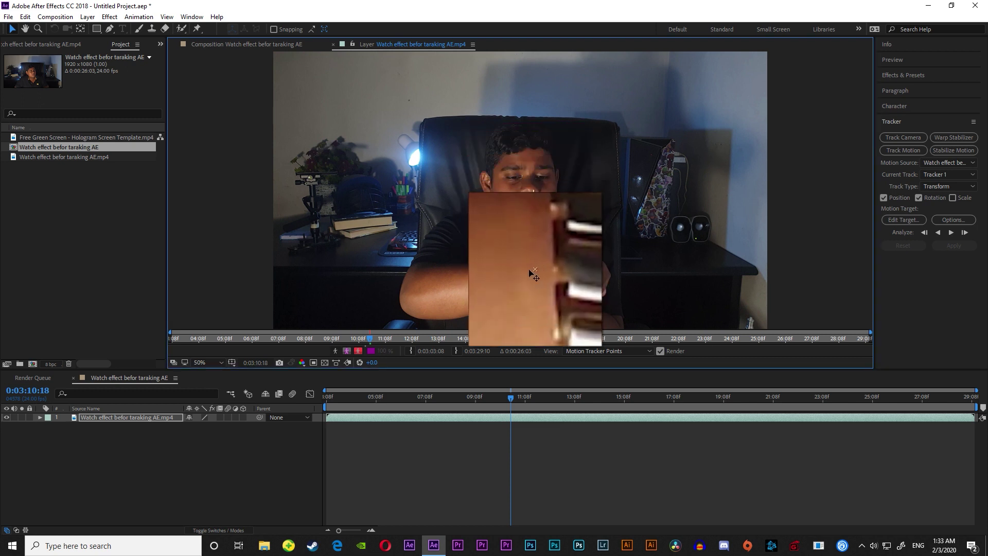
{"action": "left_click_drag", "start_coordinate": [534, 256], "coordinate": [534, 258]}
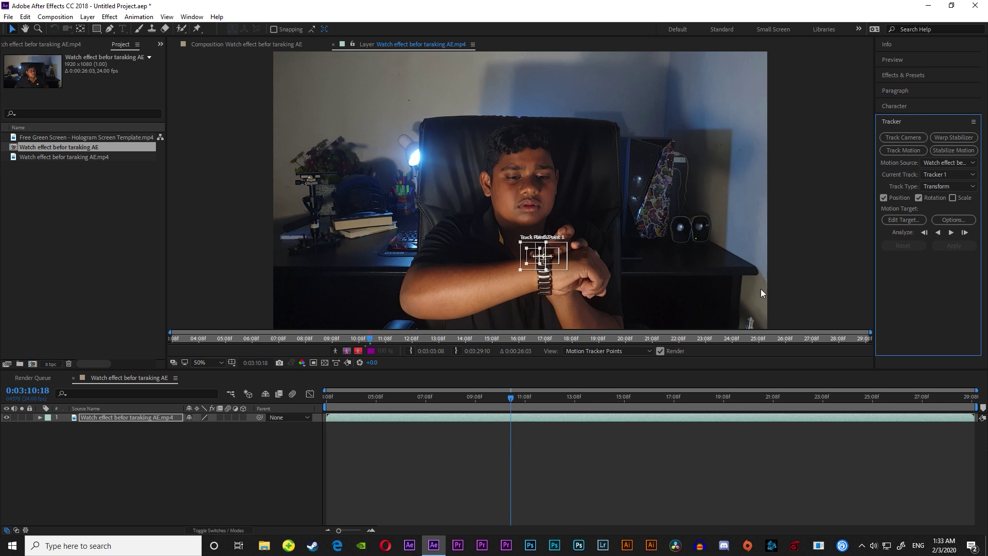
Analyze the track forward, stop it, and check a later frame.
{"action": "left_click", "coordinate": [950, 234]}
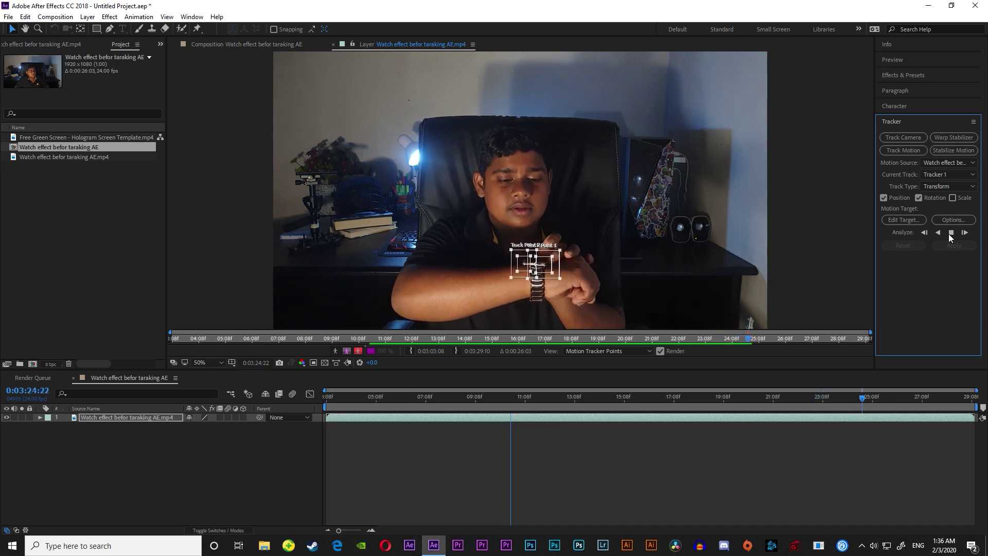
{"action": "left_click", "coordinate": [951, 233]}
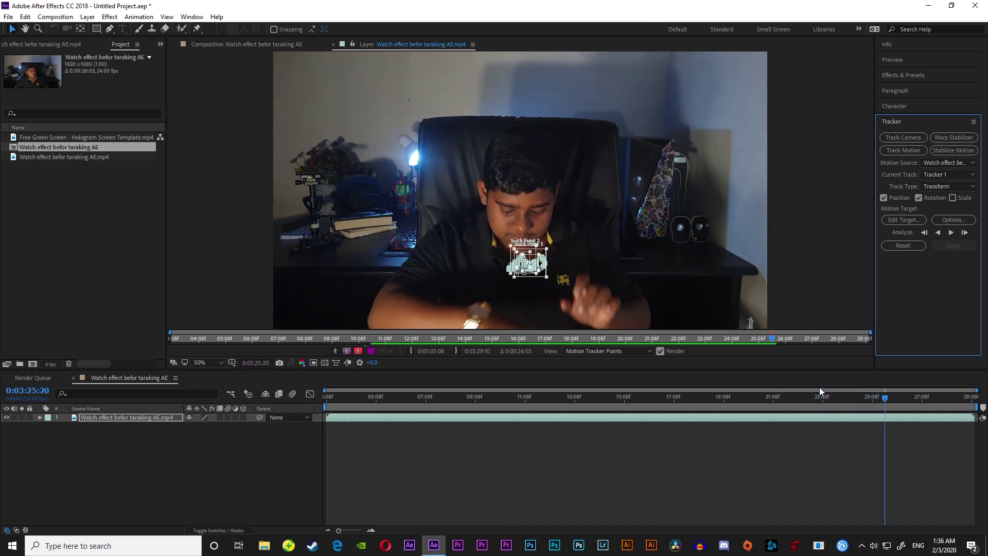
{"action": "mouse_move", "coordinate": [885, 399]}
{"action": "left_mouse_down"}
{"action": "mouse_move", "coordinate": [897, 403]}
{"action": "mouse_move", "coordinate": [827, 410]}
{"action": "left_mouse_up"}
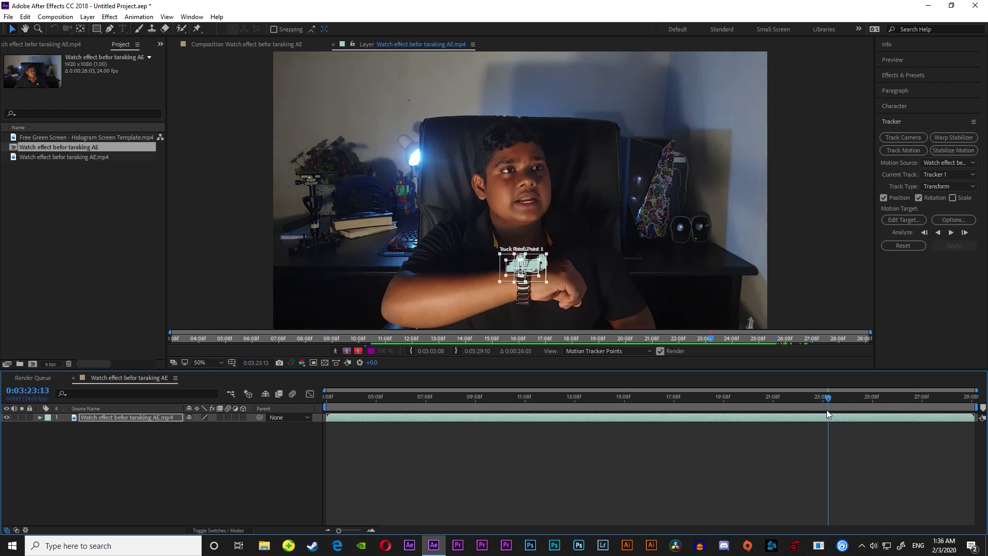
Add a Null Object layer, Null 1, and open the tracker's Edit Target dialog.
{"action": "left_click", "coordinate": [89, 19]}
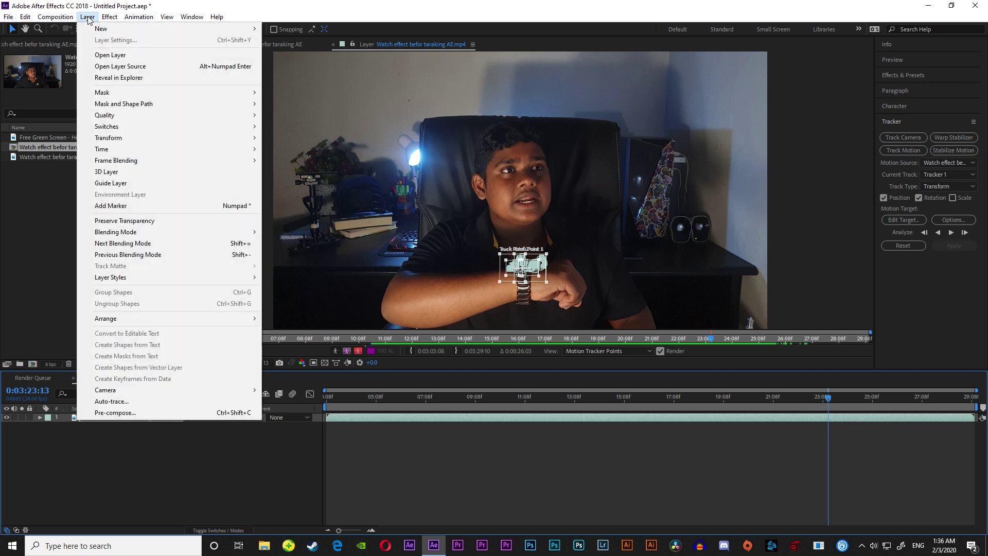
{"action": "mouse_move", "coordinate": [92, 30]}
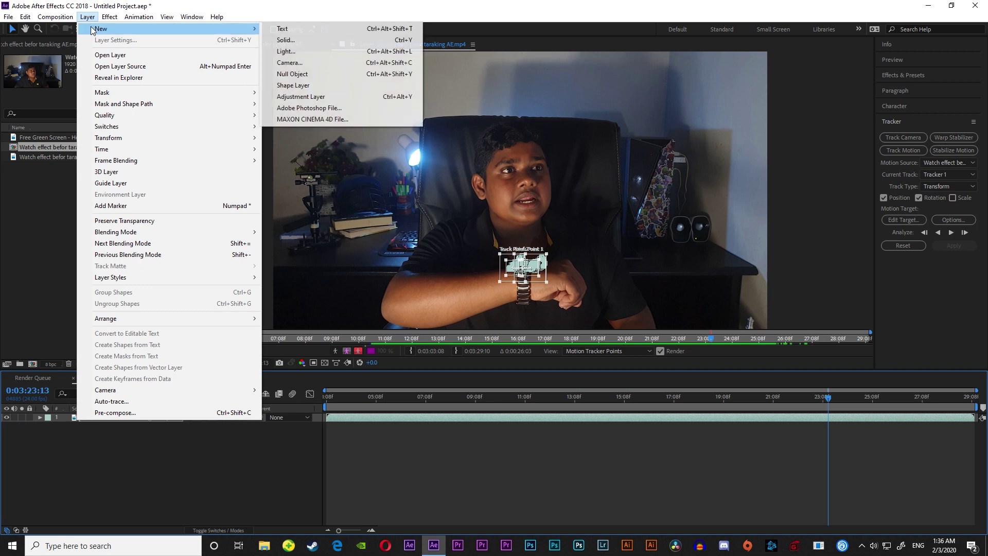
{"action": "left_click", "coordinate": [304, 73]}
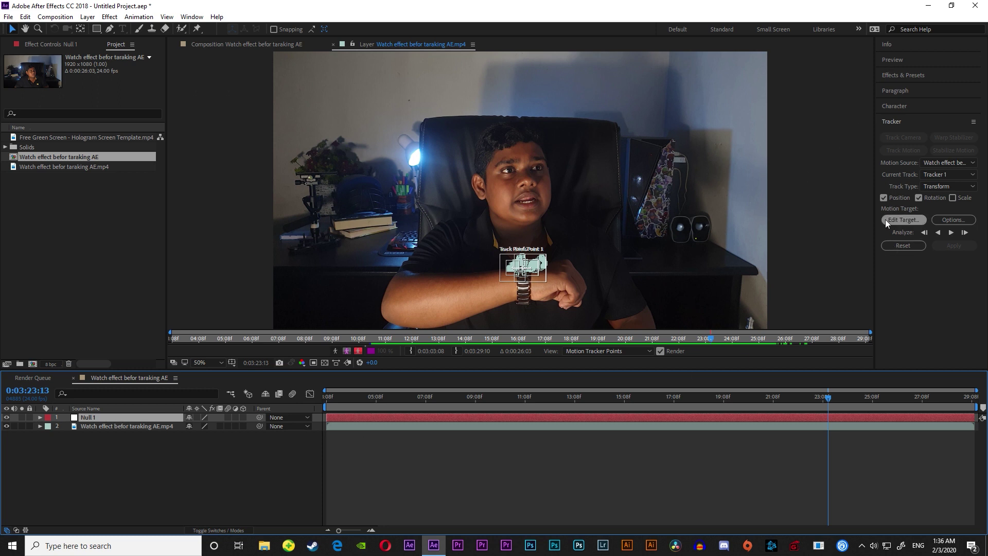
{"action": "left_click", "coordinate": [905, 219]}
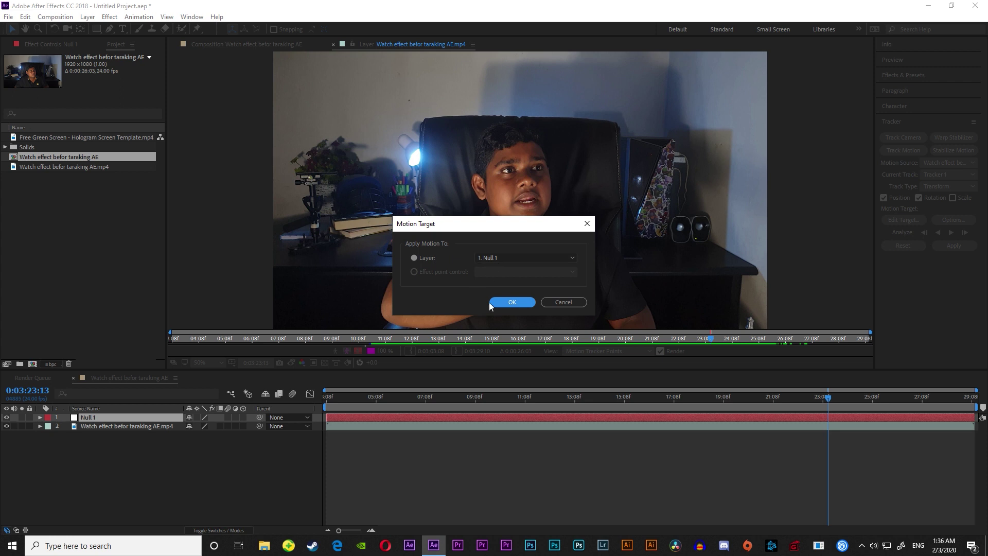
Confirm Null 1 as motion target and apply the track in X and Y.
{"action": "left_click", "coordinate": [512, 302]}
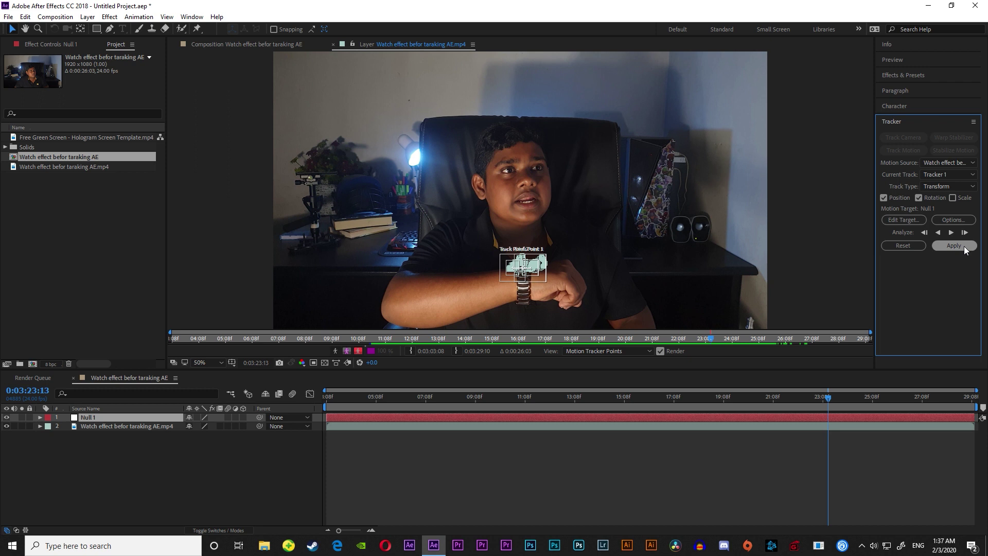
{"action": "left_click", "coordinate": [954, 245]}
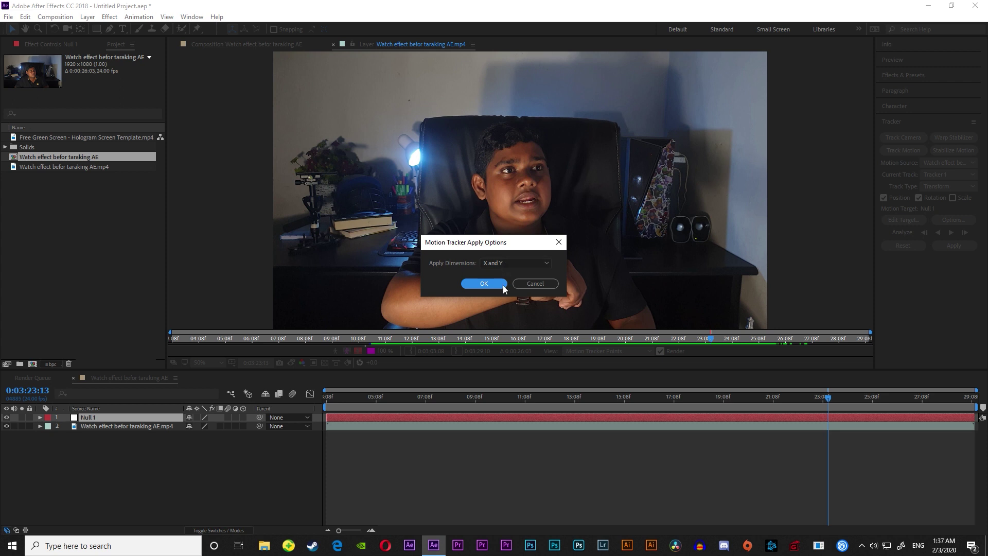
{"action": "left_click", "coordinate": [506, 262]}
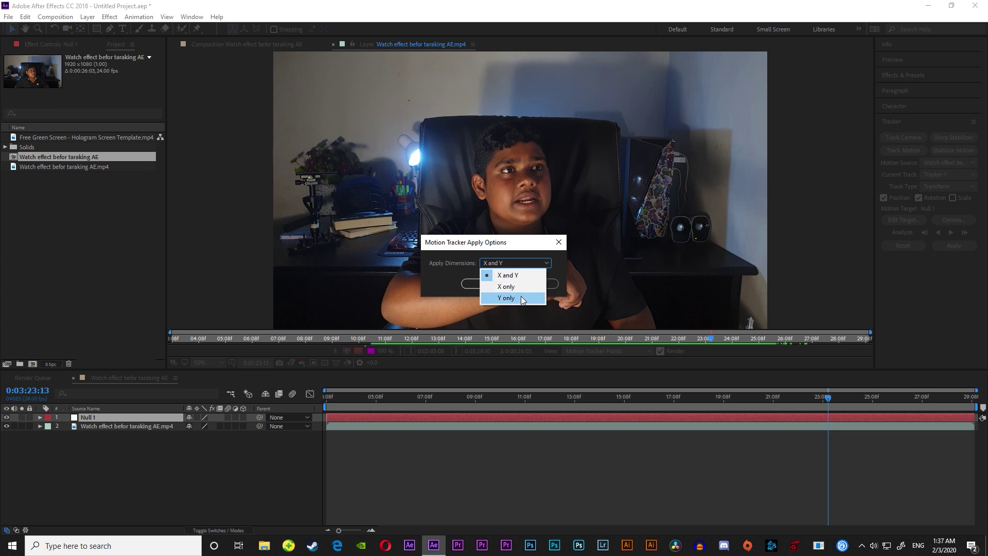
{"action": "left_click", "coordinate": [458, 290]}
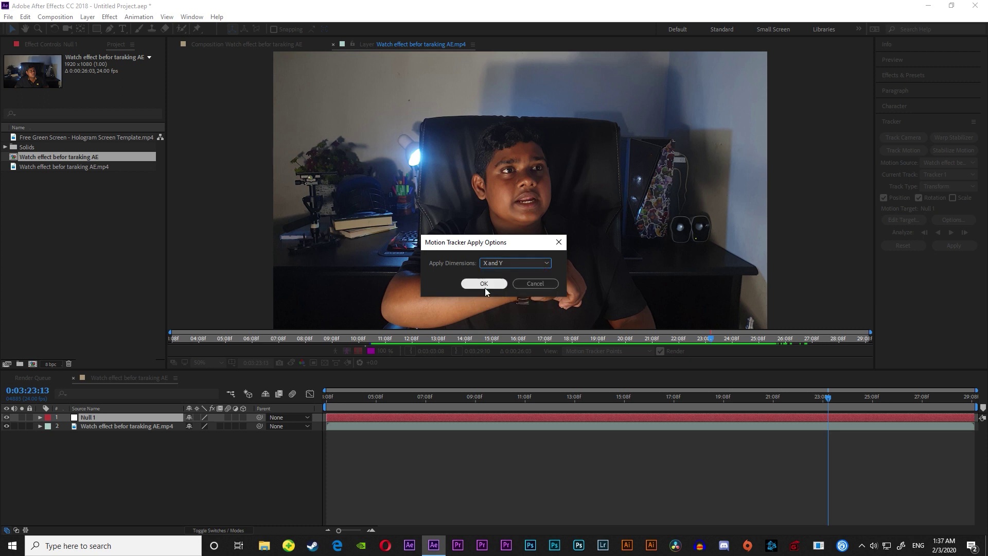
{"action": "left_click", "coordinate": [483, 283]}
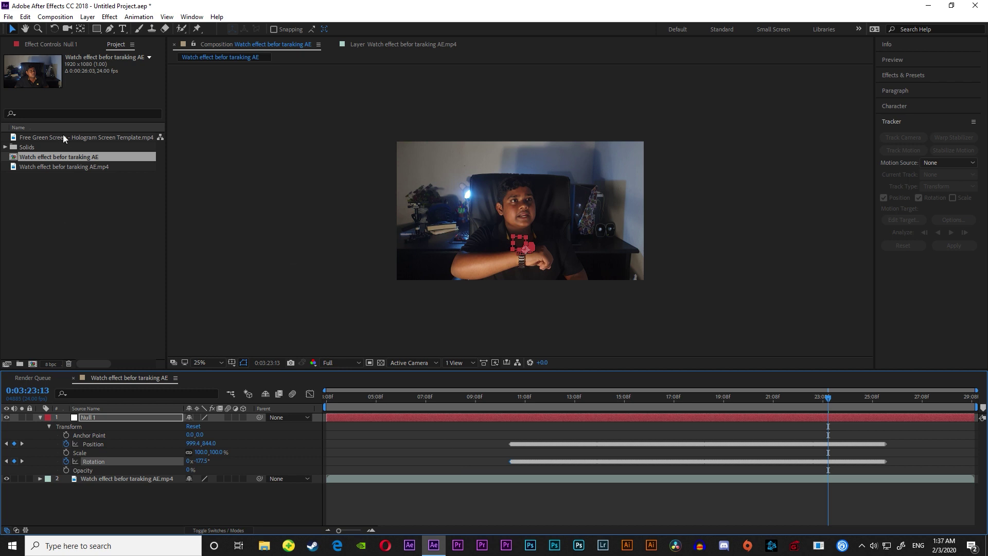
Add the hologram clip as the top layer, then scale and mirror it horizontally over the wristwatch.
{"action": "left_click_drag", "start_coordinate": [63, 135], "coordinate": [94, 361]}
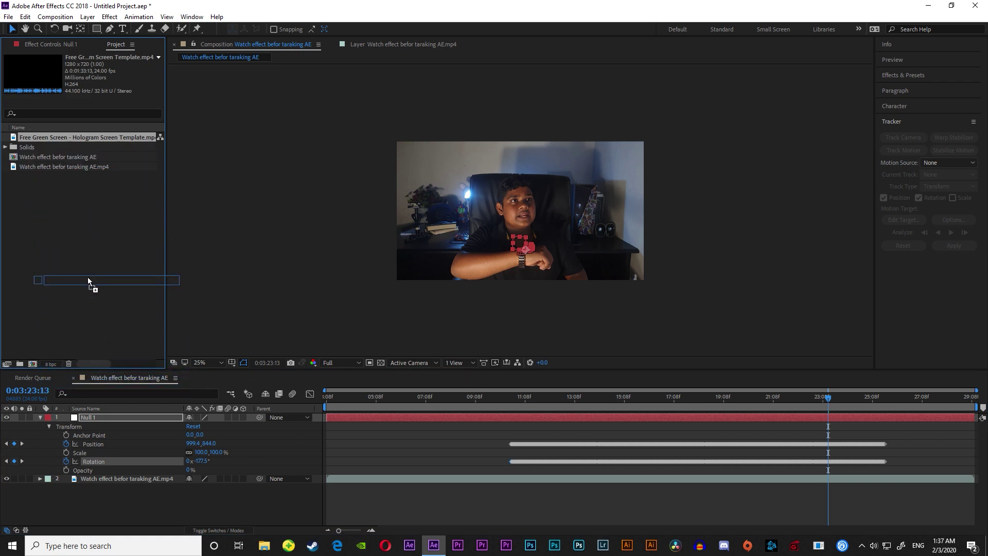
{"action": "mouse_move", "coordinate": [94, 360]}
{"action": "left_mouse_down"}
{"action": "mouse_move", "coordinate": [77, 132]}
{"action": "mouse_move", "coordinate": [98, 415]}
{"action": "left_mouse_up"}
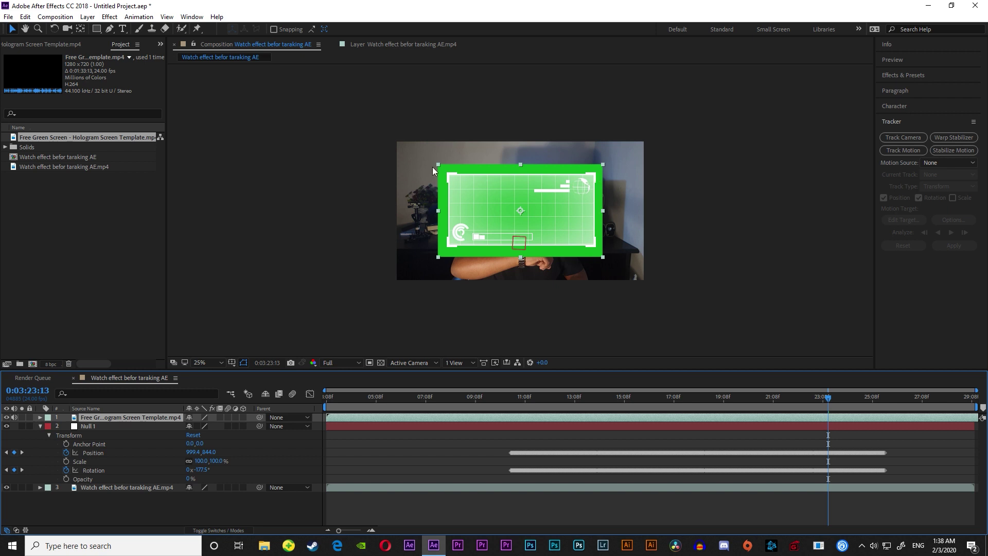
{"action": "left_click_drag", "start_coordinate": [440, 165], "coordinate": [592, 172]}
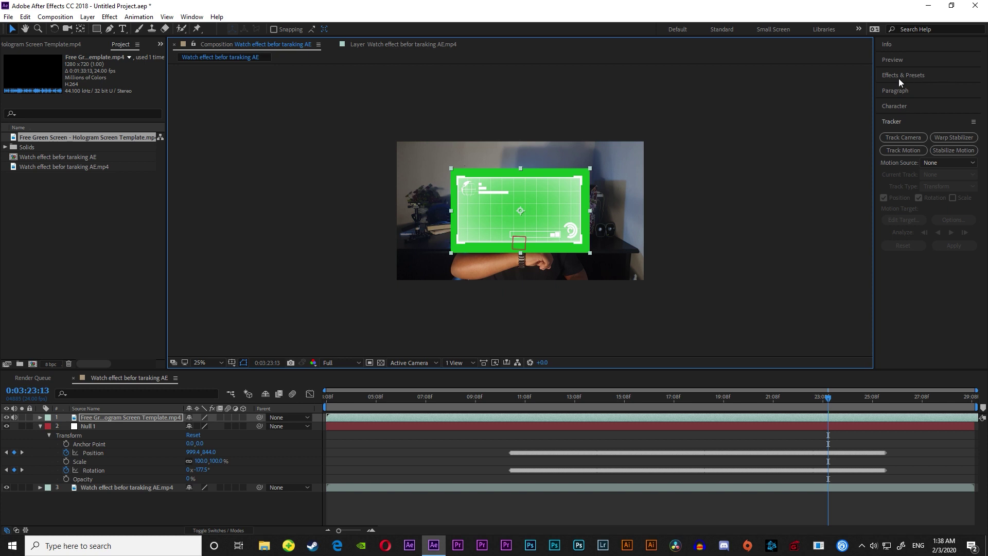
Search Effects & Presets for 'key' and apply Keylight (1.2) to the hologram layer.
{"action": "left_click", "coordinate": [197, 18]}
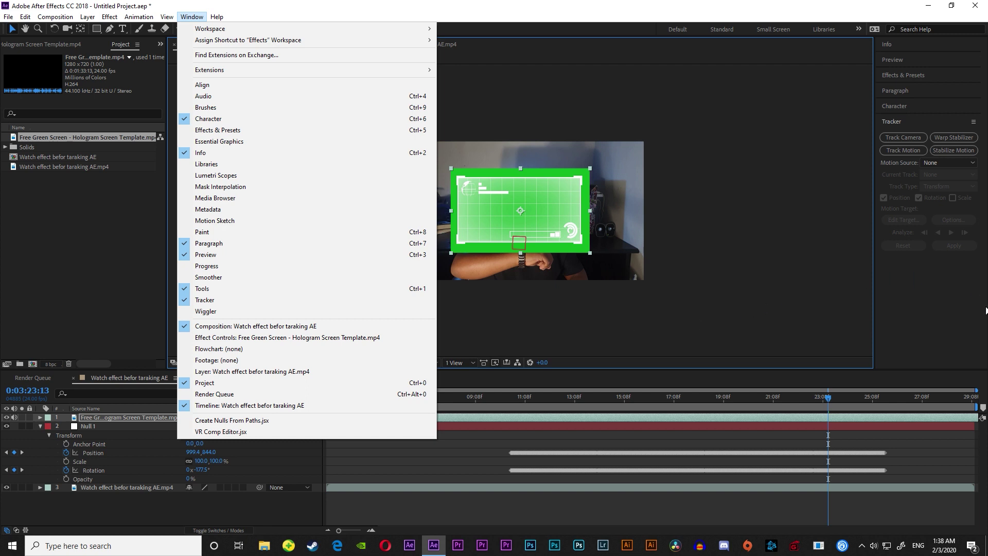
{"action": "left_click", "coordinate": [984, 348]}
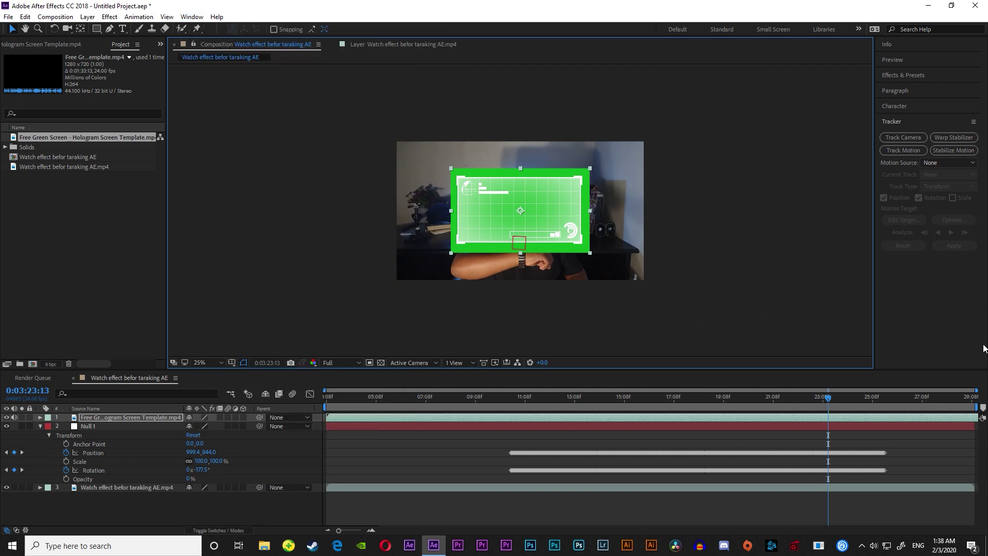
{"action": "left_click", "coordinate": [893, 79]}
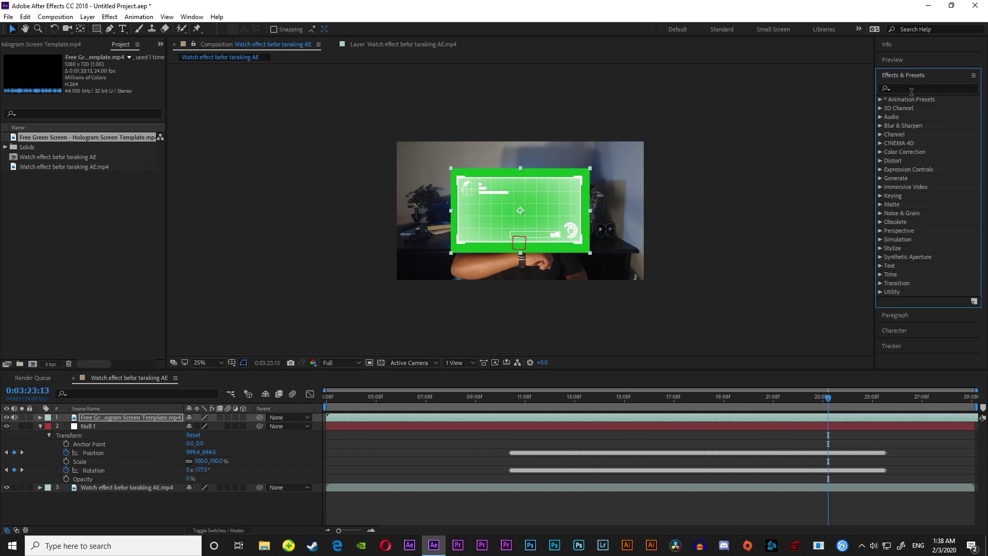
{"action": "left_click", "coordinate": [915, 89]}
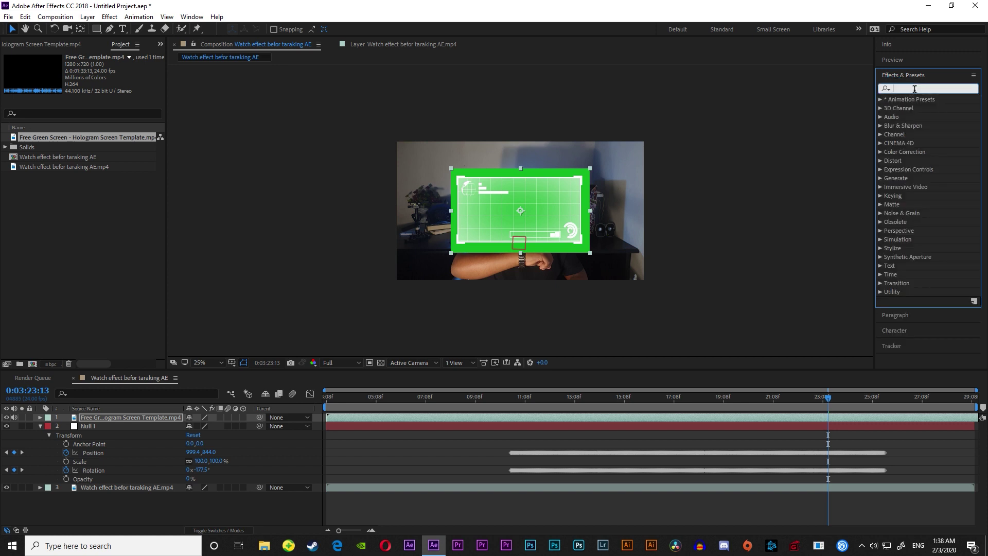
{"action": "type", "text": "key"}
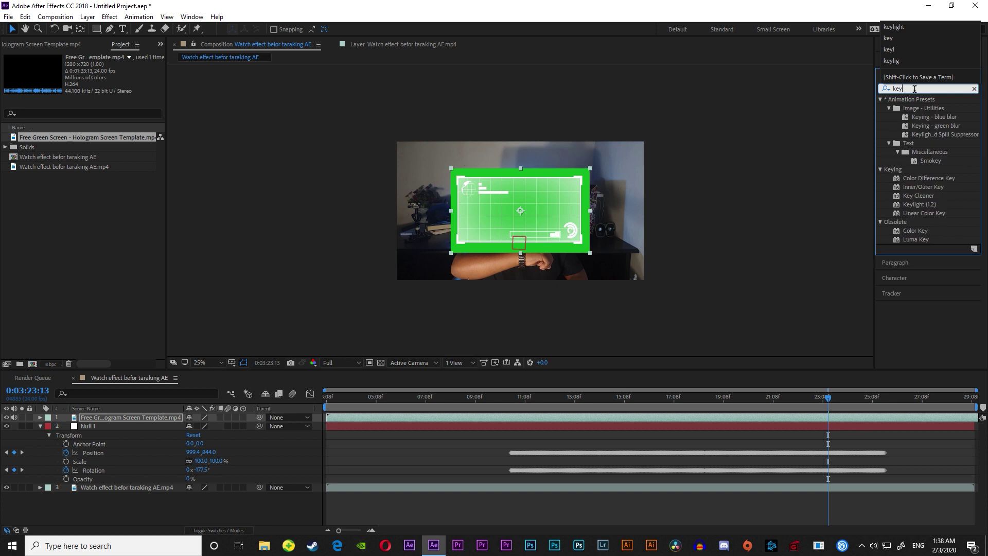
{"action": "type", "text": "a"}
{"action": "key", "text": "BackSpace"}
{"action": "left_click_drag", "start_coordinate": [911, 204], "coordinate": [662, 416]}
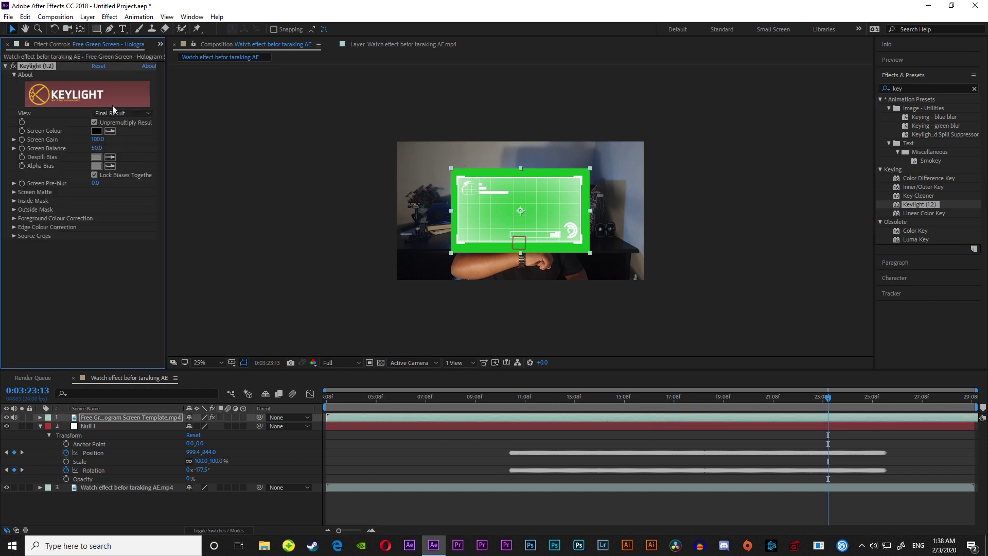
Key out the hologram's green with Keylight's Screen Colour eyedropper, then expand the hologram layer's properties.
{"action": "left_click", "coordinate": [110, 132]}
{"action": "left_click", "coordinate": [585, 205]}
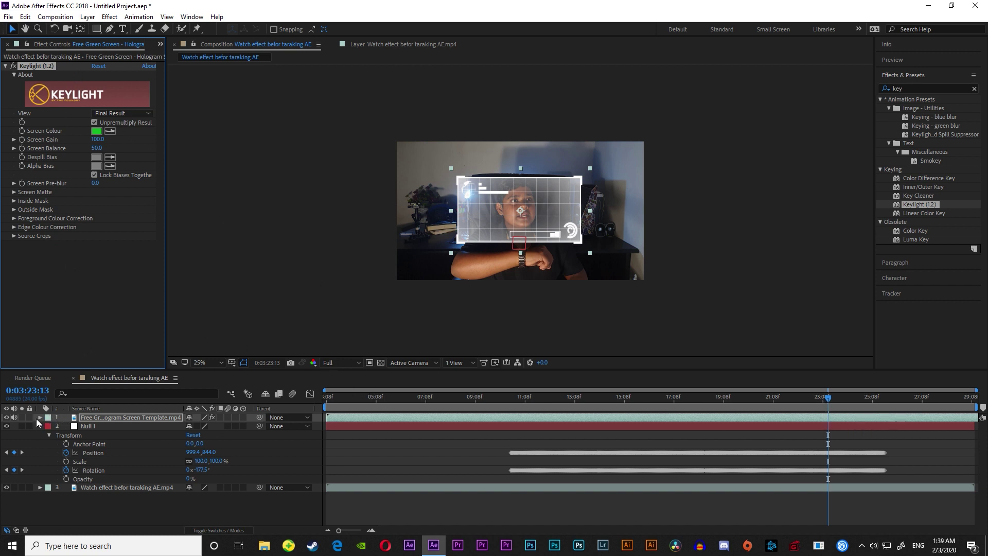
{"action": "left_click", "coordinate": [160, 45]}
{"action": "left_click", "coordinate": [166, 67]}
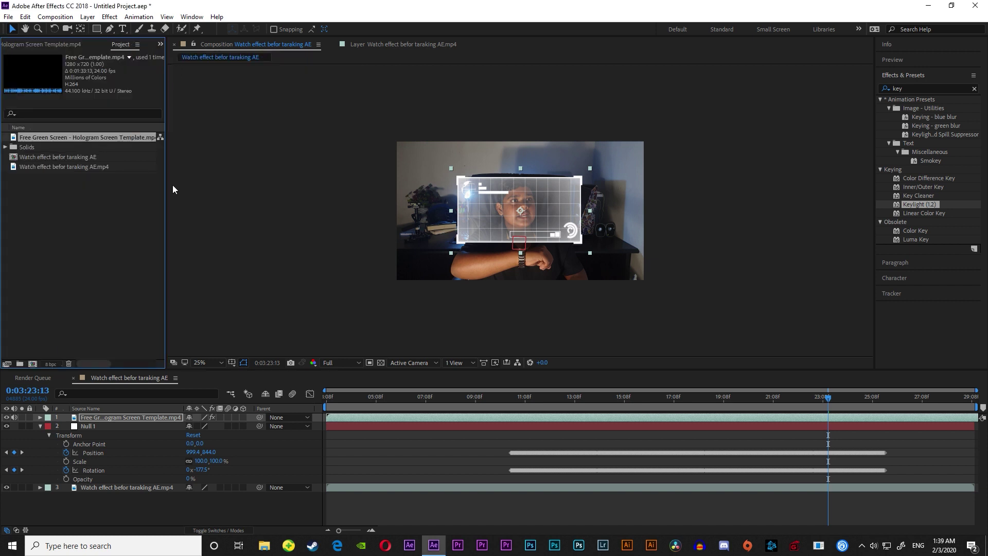
{"action": "left_click", "coordinate": [41, 417]}
Scale the hologram screen down slightly and place it just above the wrist and watch.
{"action": "left_click_drag", "start_coordinate": [455, 168], "coordinate": [469, 181]}
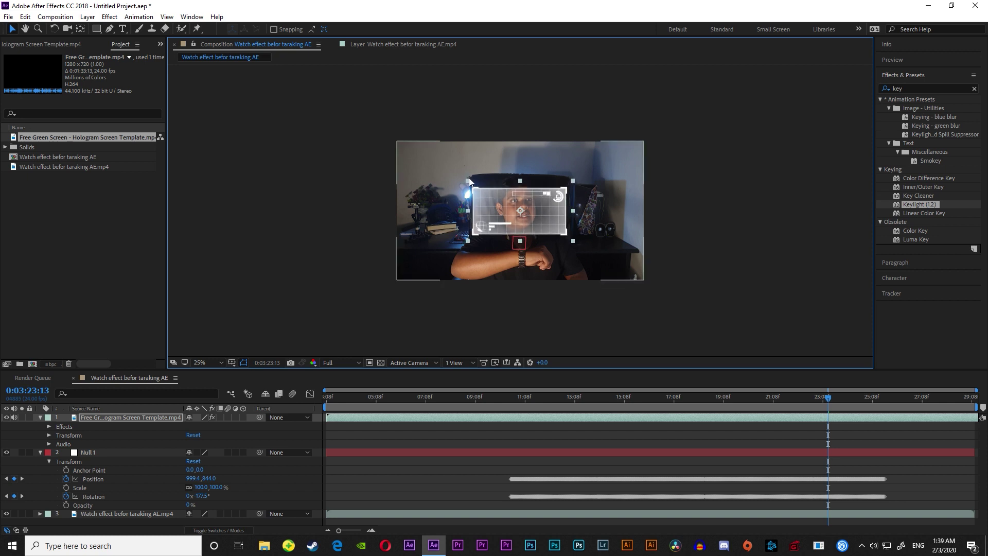
{"action": "left_click_drag", "start_coordinate": [469, 180], "coordinate": [471, 182]}
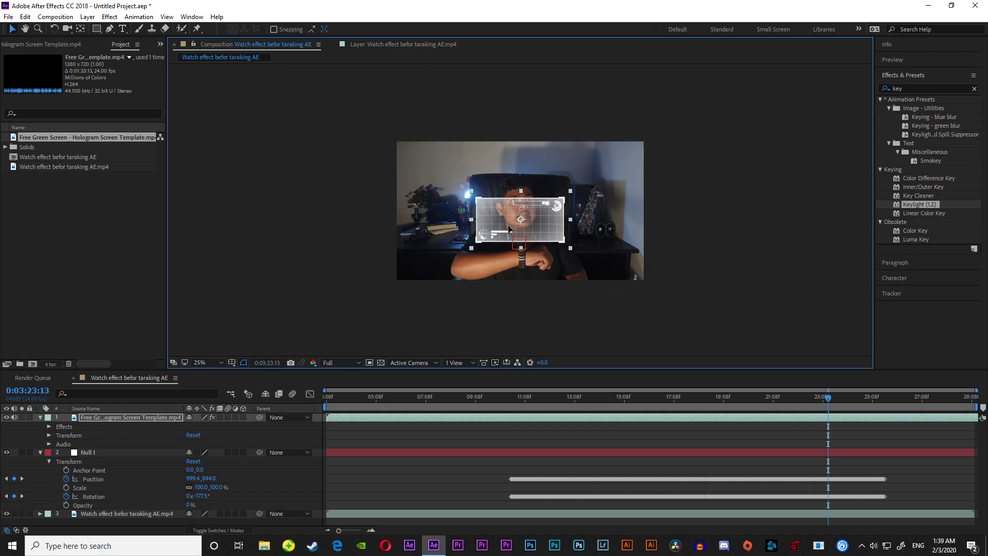
{"action": "left_click_drag", "start_coordinate": [509, 222], "coordinate": [510, 233]}
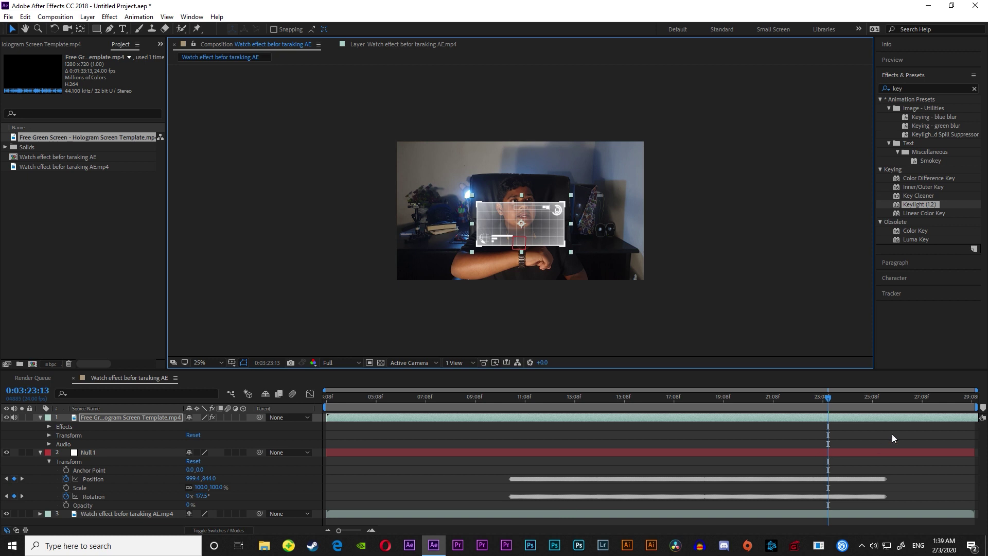
{"action": "mouse_move", "coordinate": [833, 401]}
{"action": "left_mouse_down"}
{"action": "mouse_move", "coordinate": [704, 438]}
{"action": "mouse_move", "coordinate": [829, 452]}
{"action": "left_mouse_up"}
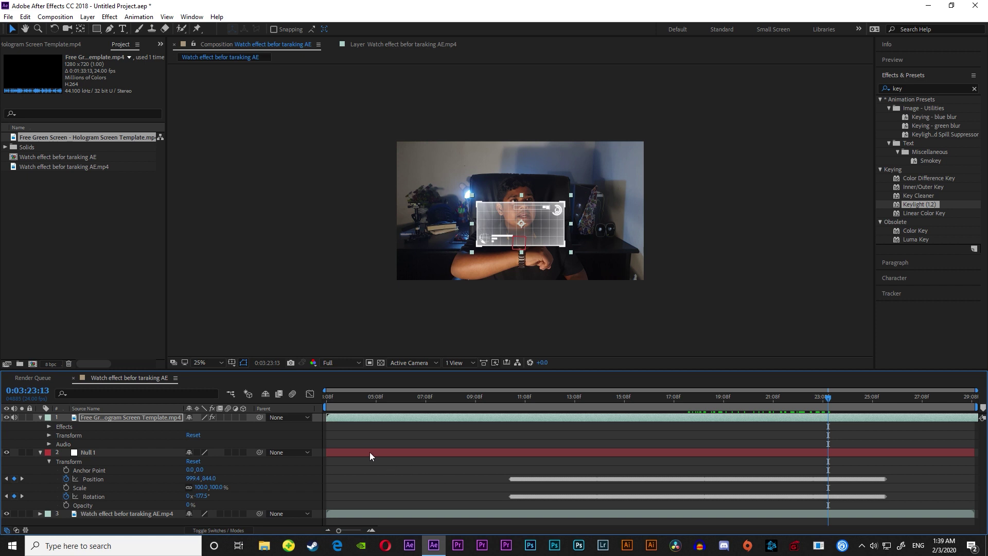
{"action": "left_click_drag", "start_coordinate": [484, 233], "coordinate": [498, 234]}
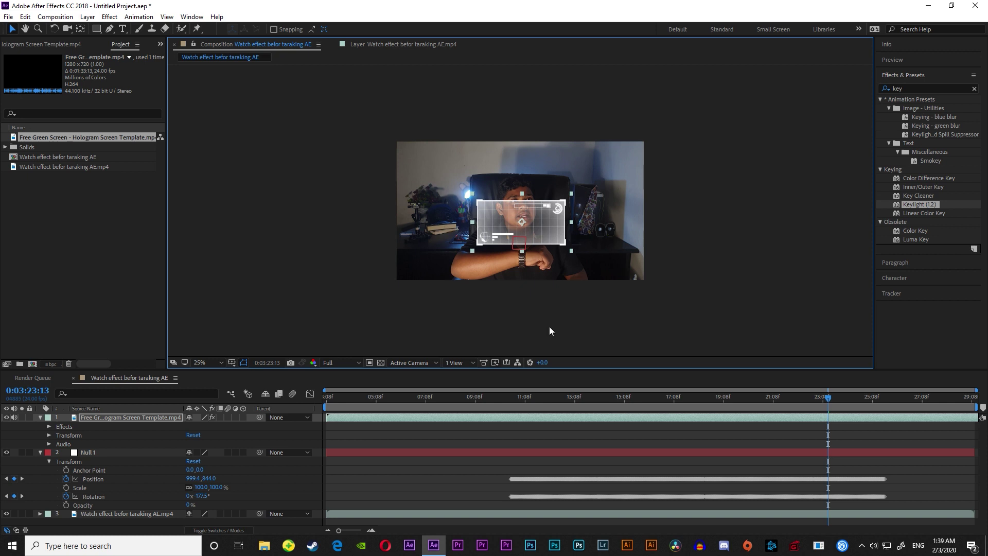
Parent the hologram layer to Null 1 and scrub back to confirm it follows the wrist track.
{"action": "left_click", "coordinate": [259, 417]}
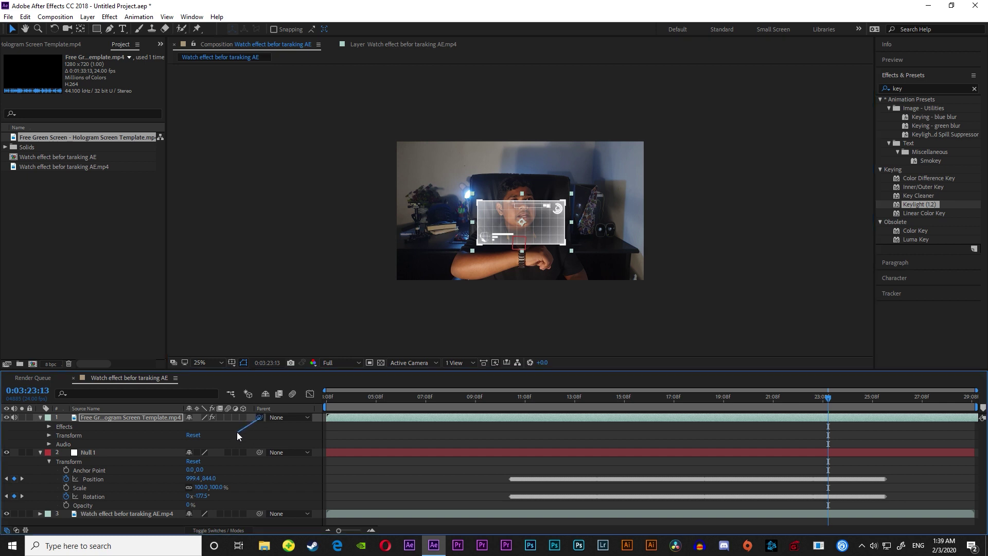
{"action": "left_click_drag", "start_coordinate": [237, 431], "coordinate": [160, 456]}
{"action": "mouse_move", "coordinate": [829, 399]}
{"action": "left_mouse_down"}
{"action": "mouse_move", "coordinate": [551, 447]}
{"action": "mouse_move", "coordinate": [770, 486]}
{"action": "left_mouse_up"}
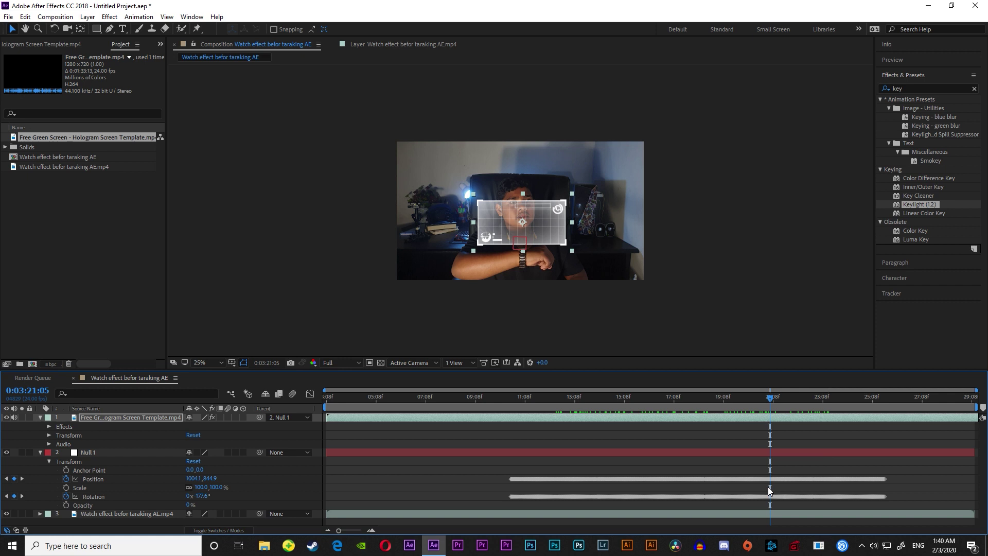
{"action": "mouse_move", "coordinate": [771, 398]}
{"action": "left_mouse_down"}
{"action": "mouse_move", "coordinate": [495, 495]}
{"action": "mouse_move", "coordinate": [538, 506]}
{"action": "mouse_move", "coordinate": [512, 504]}
{"action": "left_mouse_up"}
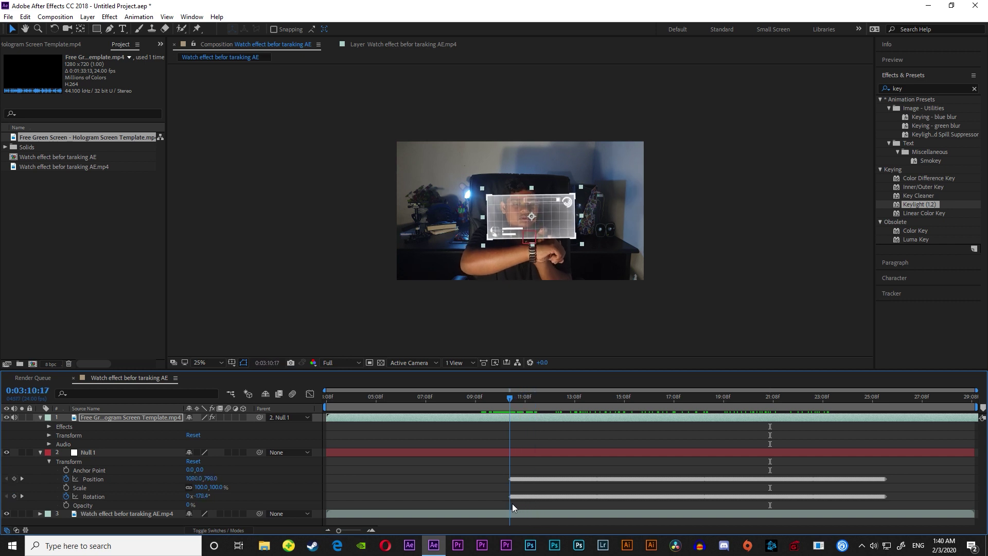
{"action": "left_click", "coordinate": [511, 503]}
{"action": "left_click", "coordinate": [49, 436]}
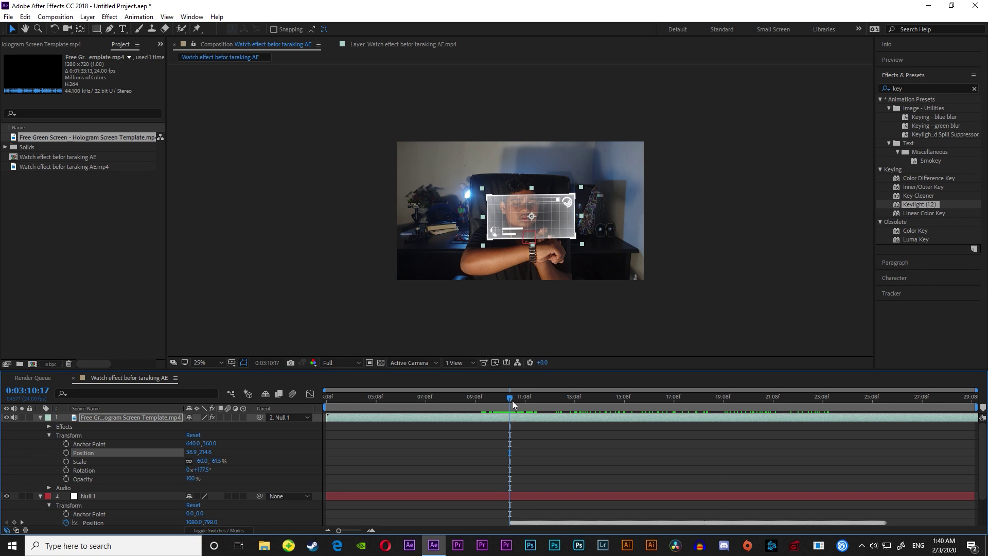
Start Opacity keyframes on the hologram at 100%, then delete a misplaced keyframe.
{"action": "left_click_drag", "start_coordinate": [512, 401], "coordinate": [505, 402]}
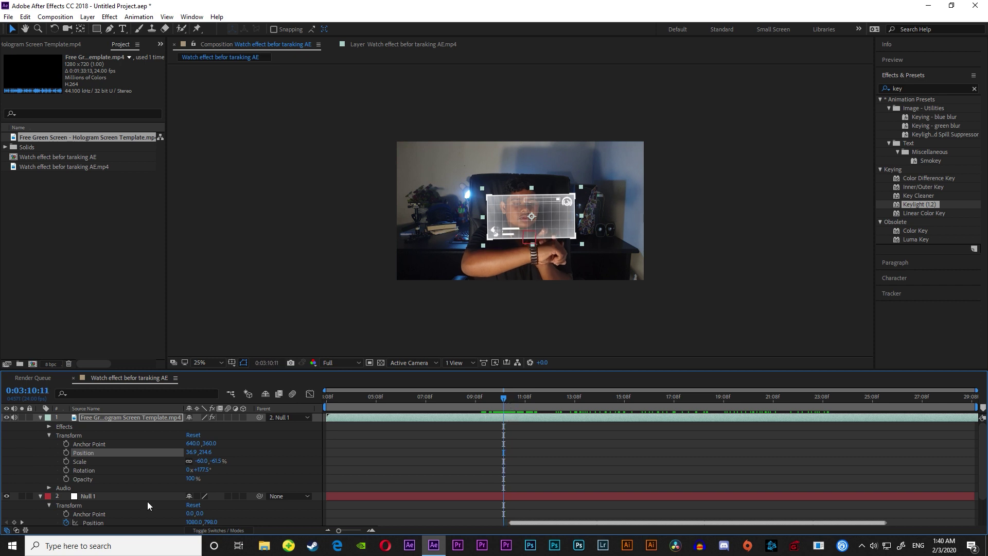
{"action": "left_click", "coordinate": [66, 479]}
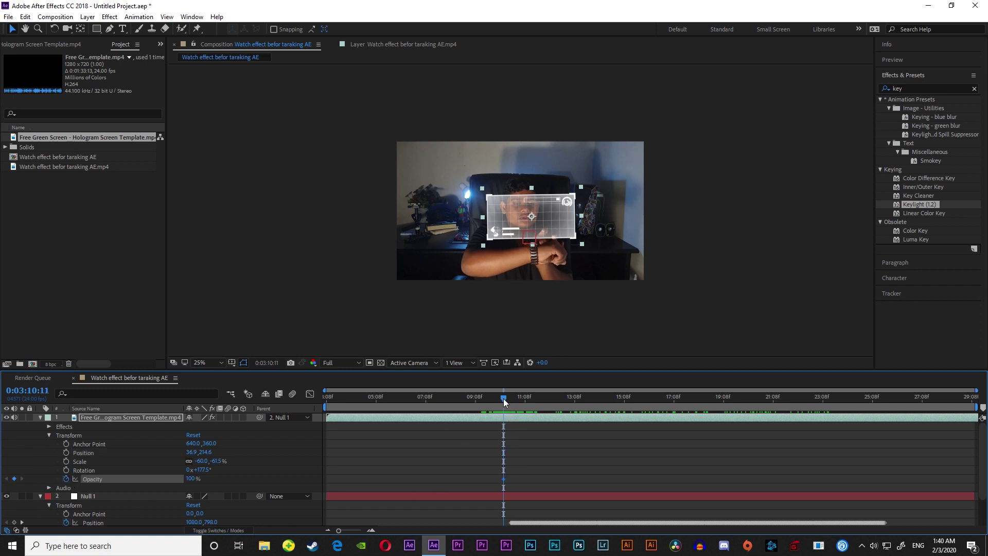
{"action": "left_click_drag", "start_coordinate": [505, 400], "coordinate": [534, 406]}
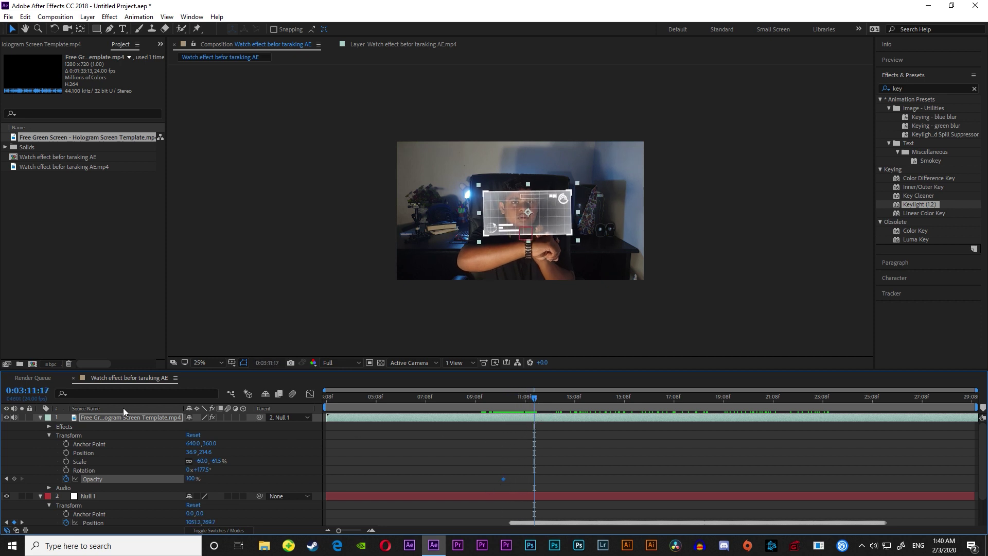
{"action": "left_click", "coordinate": [192, 479]}
{"action": "type", "text": "100"}
{"action": "left_click_drag", "start_coordinate": [526, 474], "coordinate": [498, 489]}
{"action": "key", "text": "Delete"}
Keyframe the hologram's Opacity from 0% to 100% over a few frames.
{"action": "left_click_drag", "start_coordinate": [535, 399], "coordinate": [514, 397]}
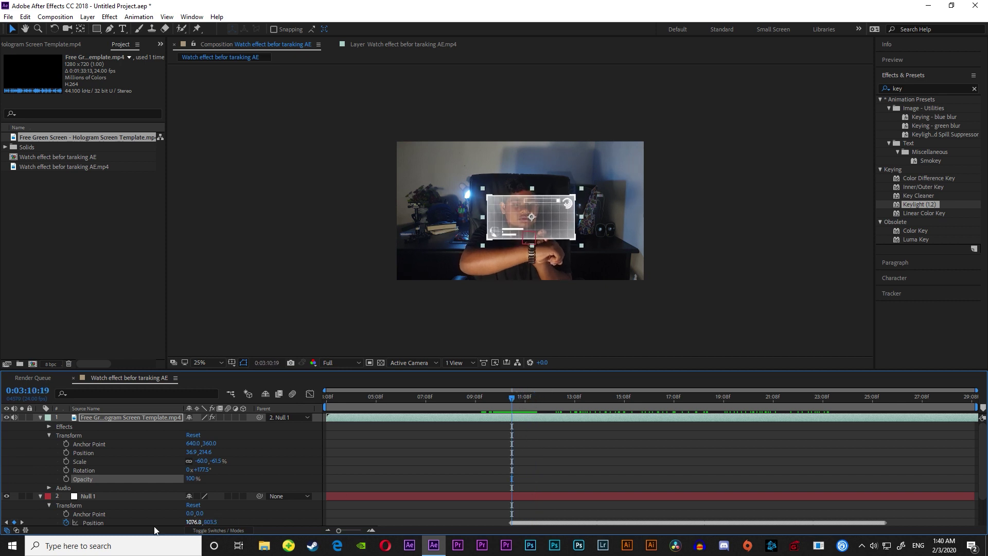
{"action": "left_click", "coordinate": [65, 479]}
{"action": "left_click", "coordinate": [194, 478]}
{"action": "type", "text": "0"}
{"action": "key", "text": "Return"}
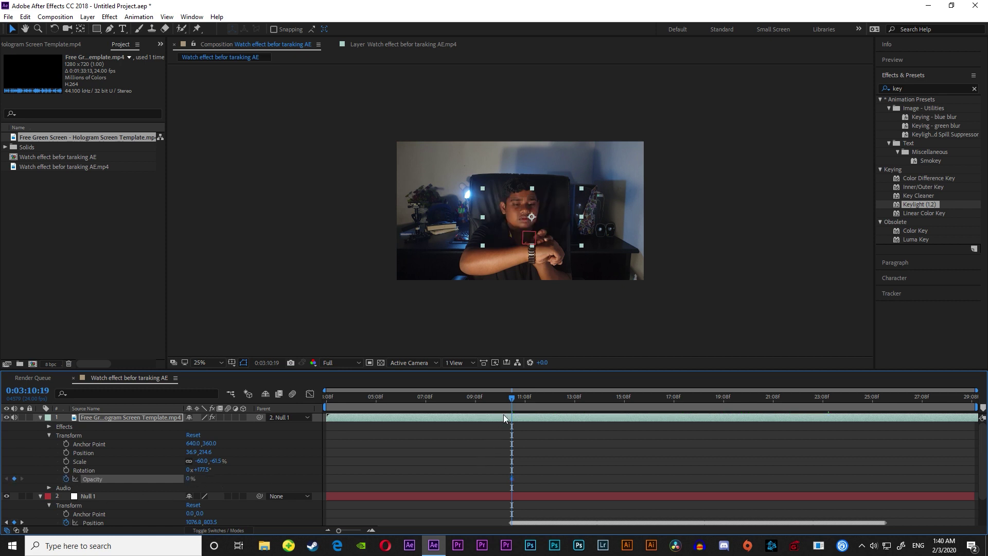
{"action": "left_click_drag", "start_coordinate": [515, 397], "coordinate": [519, 399]}
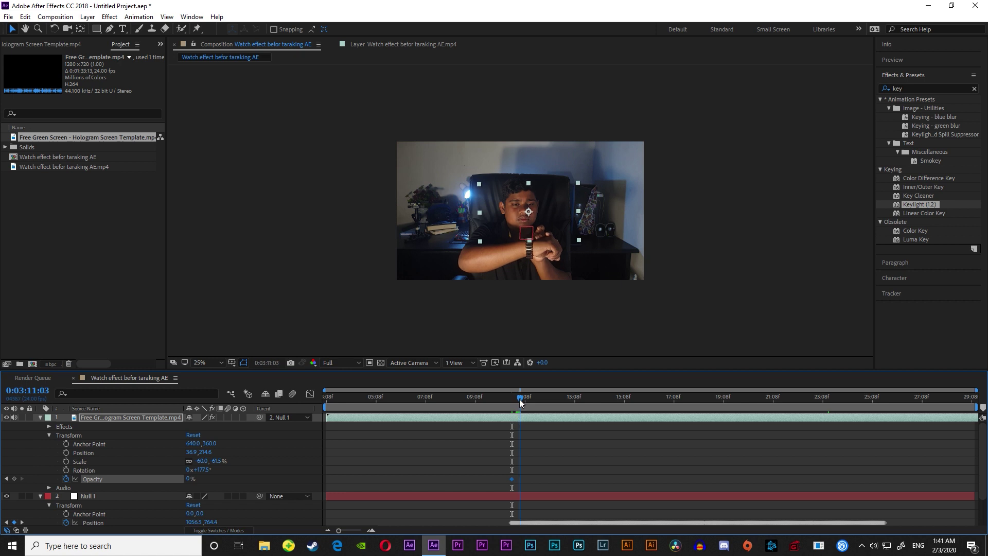
{"action": "left_click", "coordinate": [188, 479]}
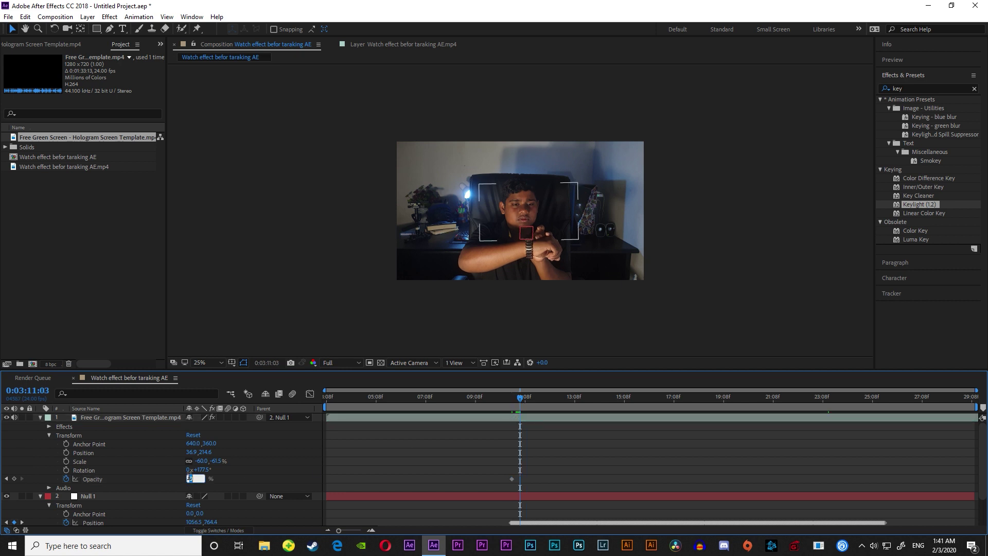
{"action": "type", "text": "100"}
{"action": "key", "text": "Return"}
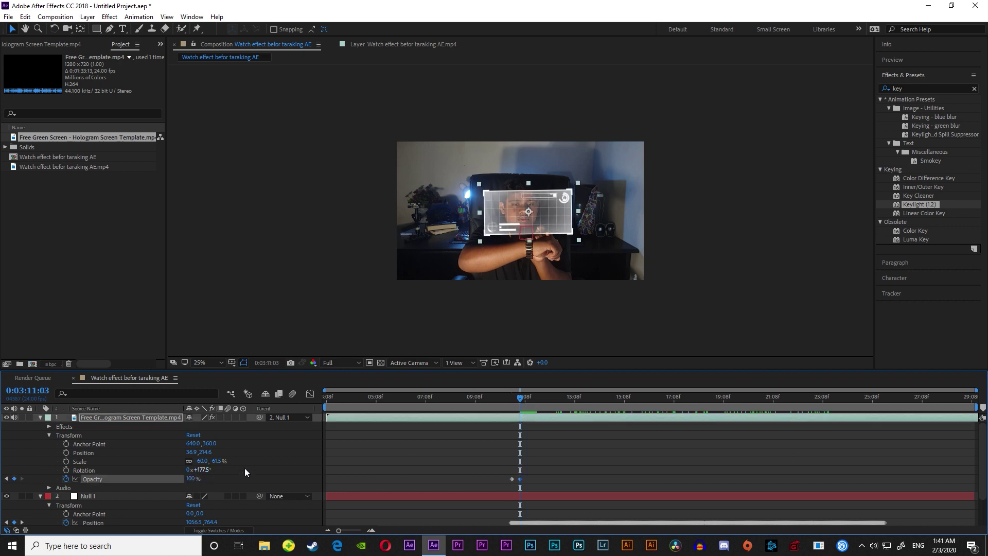
Trim the hologram's in-point to the fade start so it's hidden before fading in.
{"action": "left_click_drag", "start_coordinate": [522, 400], "coordinate": [526, 405]}
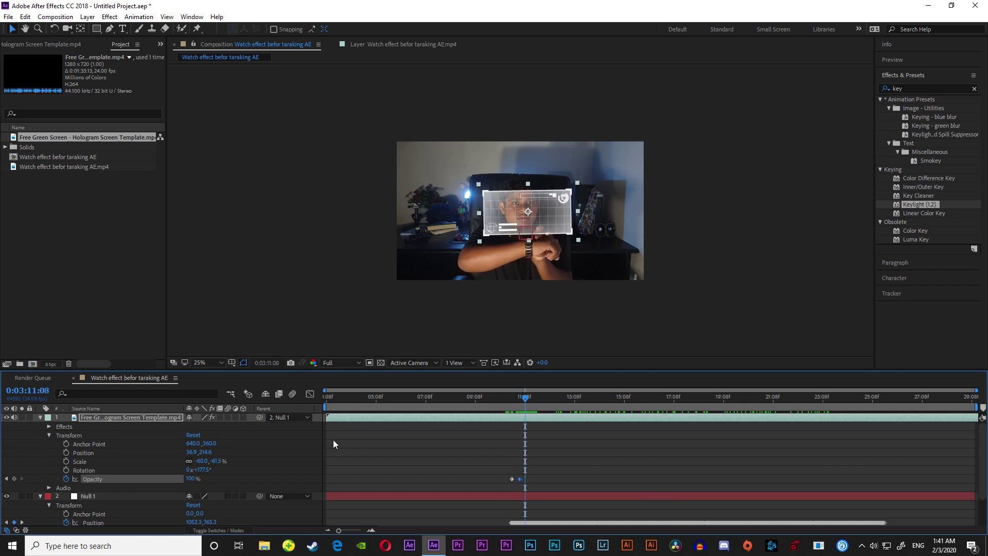
{"action": "left_click_drag", "start_coordinate": [328, 416], "coordinate": [506, 431]}
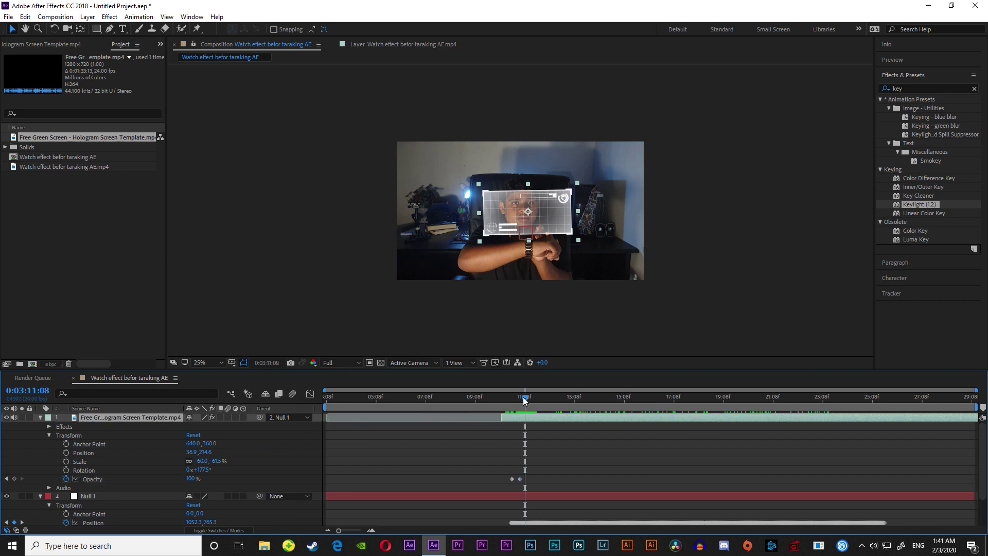
{"action": "mouse_move", "coordinate": [525, 400]}
{"action": "left_mouse_down"}
{"action": "mouse_move", "coordinate": [500, 406]}
{"action": "mouse_move", "coordinate": [774, 432]}
{"action": "mouse_move", "coordinate": [872, 458]}
{"action": "mouse_move", "coordinate": [571, 443]}
{"action": "left_mouse_up"}
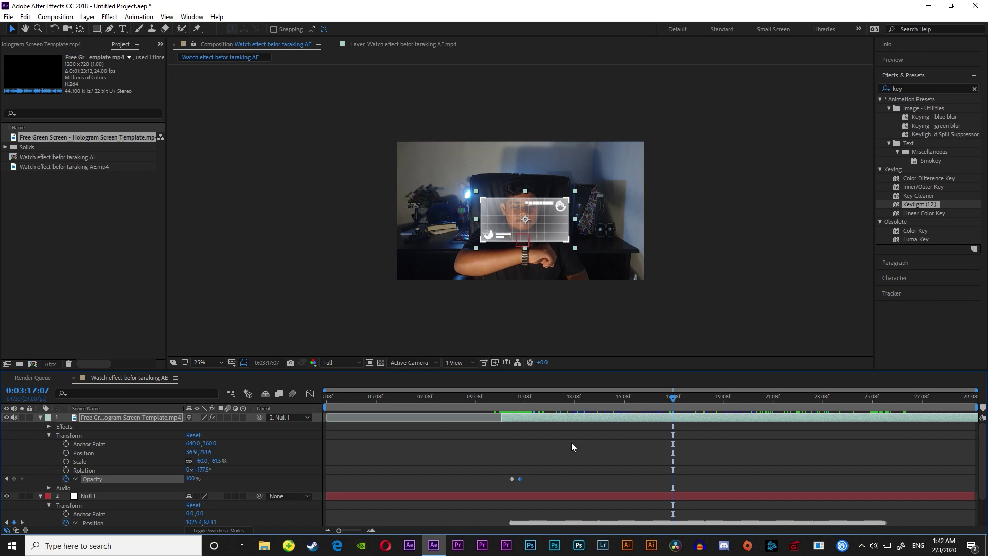
{"action": "left_click", "coordinate": [8, 17]}
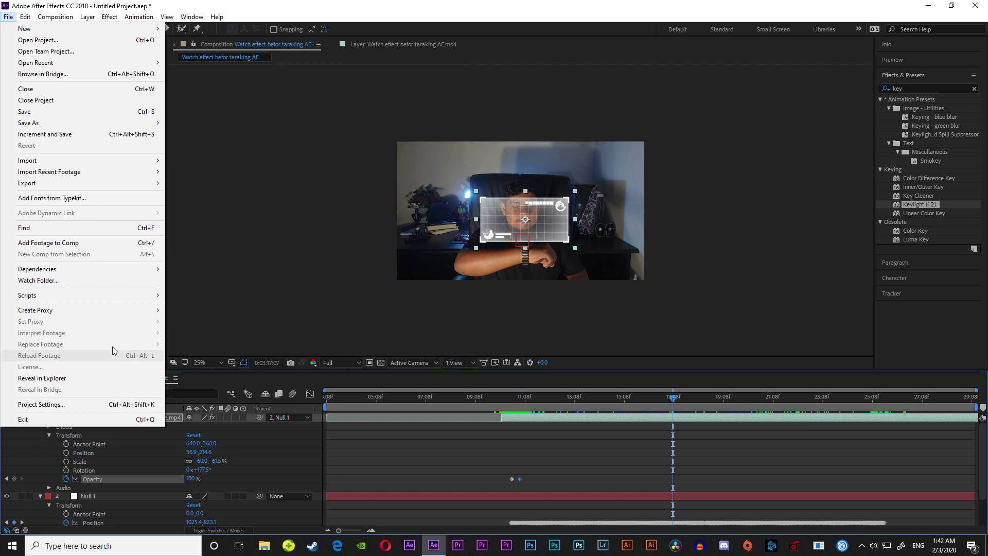
{"action": "mouse_move", "coordinate": [116, 300]}
{"action": "mouse_move", "coordinate": [131, 184]}
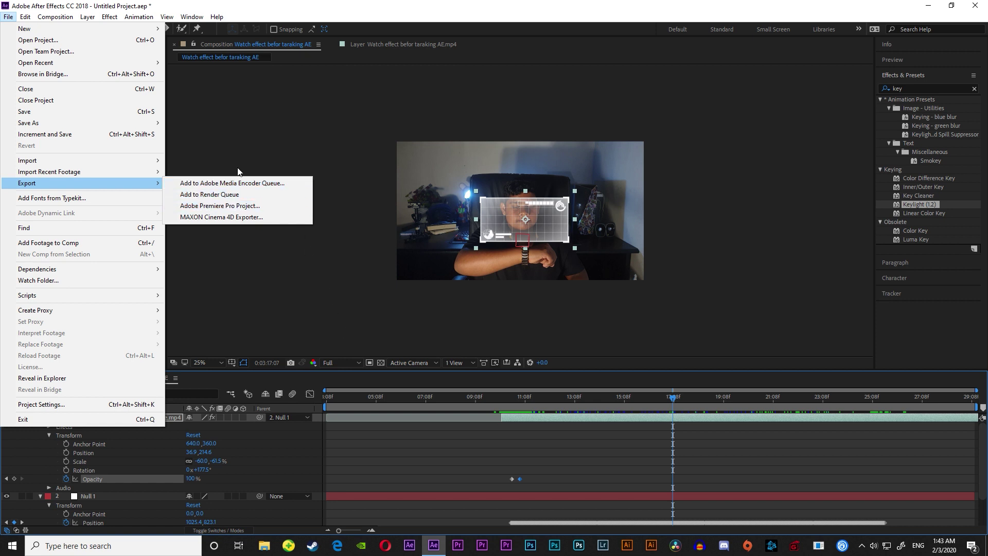
{"action": "left_click", "coordinate": [327, 286]}
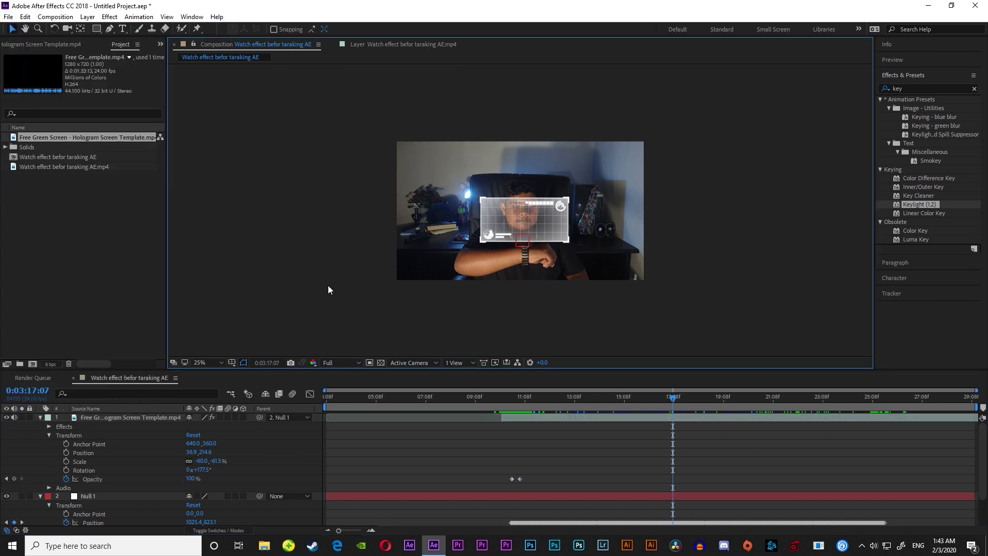